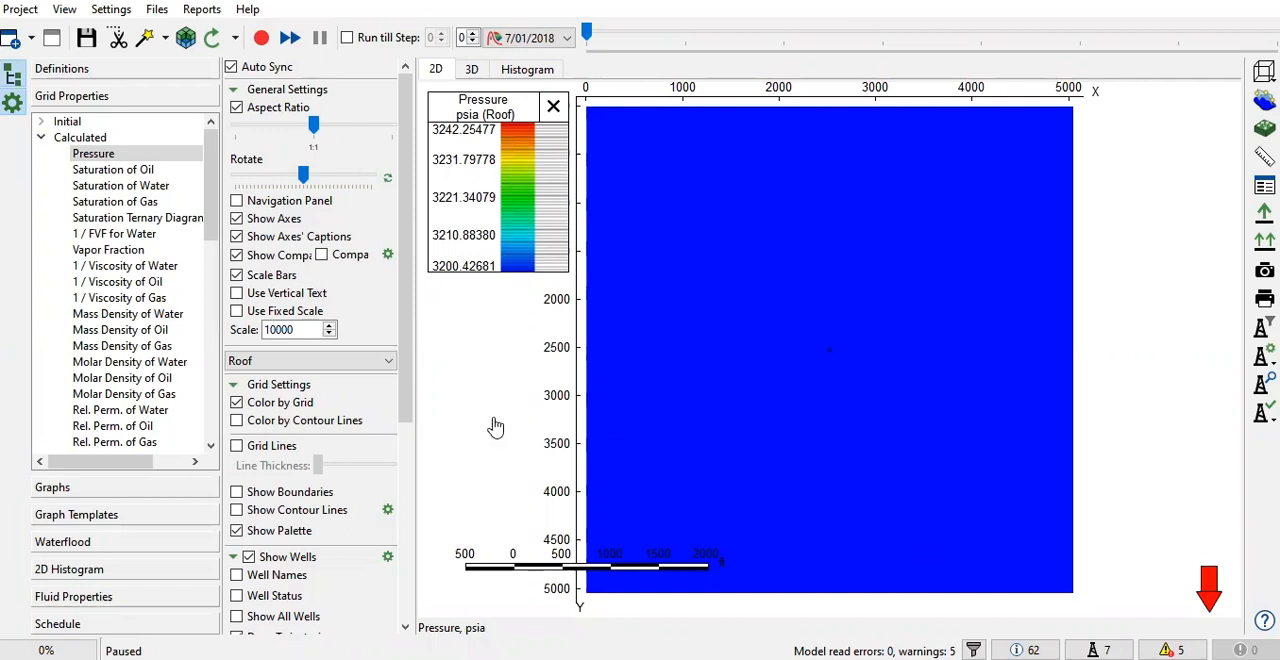
Show the model in 3D and display the initial Permeability along X property on the grid
scroll(531, 425, "down", 1)
left_click_drag(560, 428, 740, 393)
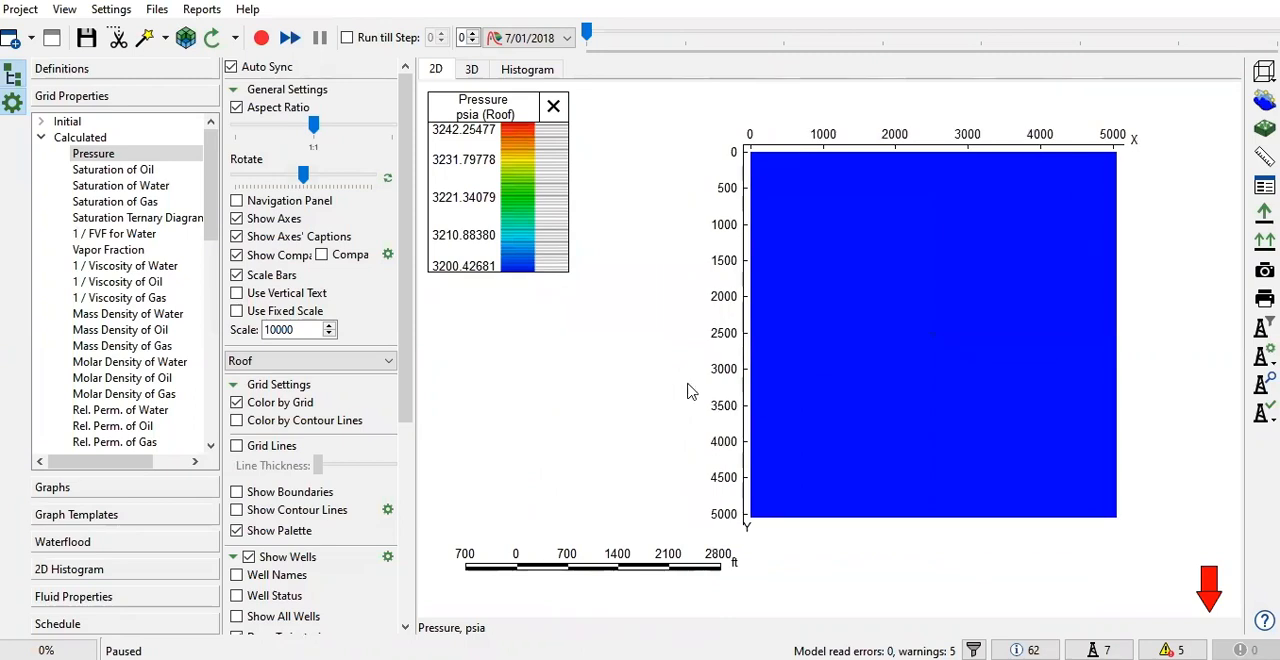
left_click(468, 71)
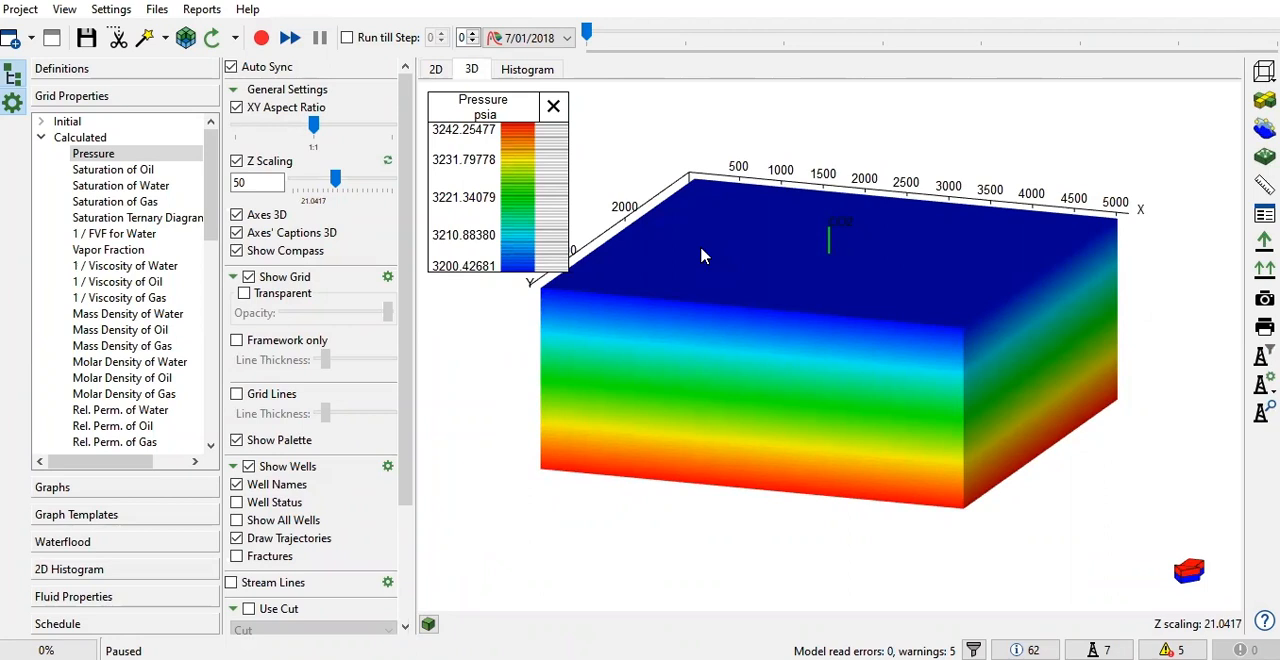
left_click(42, 122)
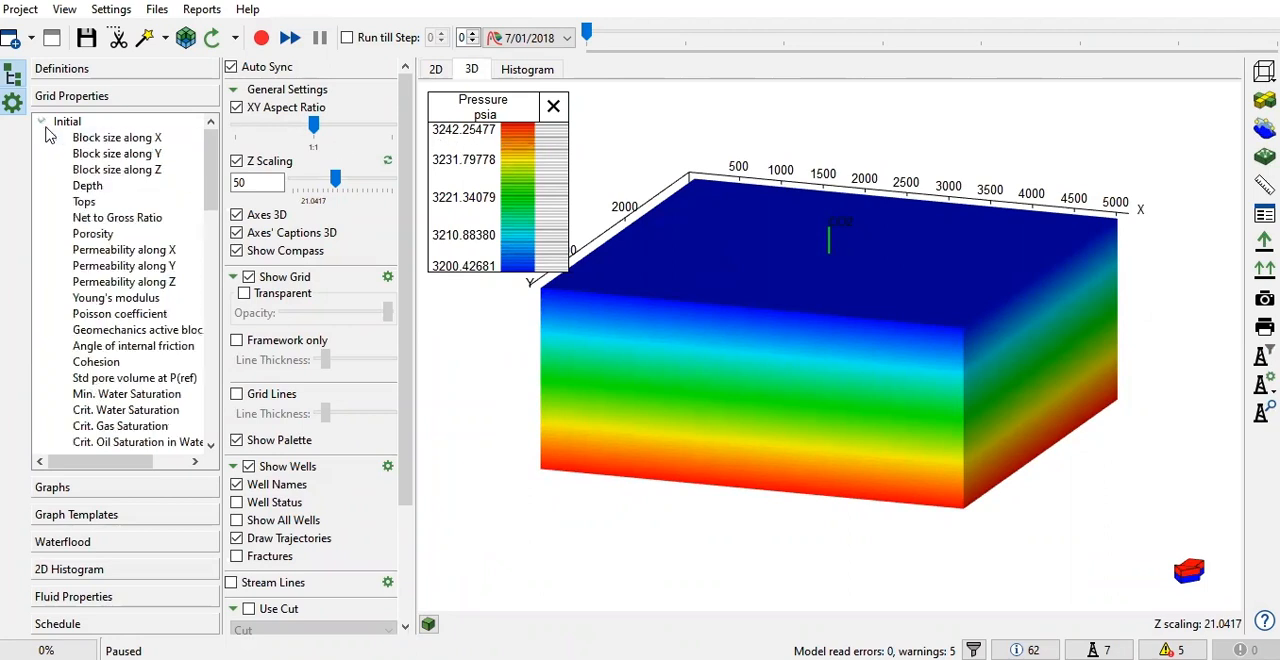
left_click(120, 250)
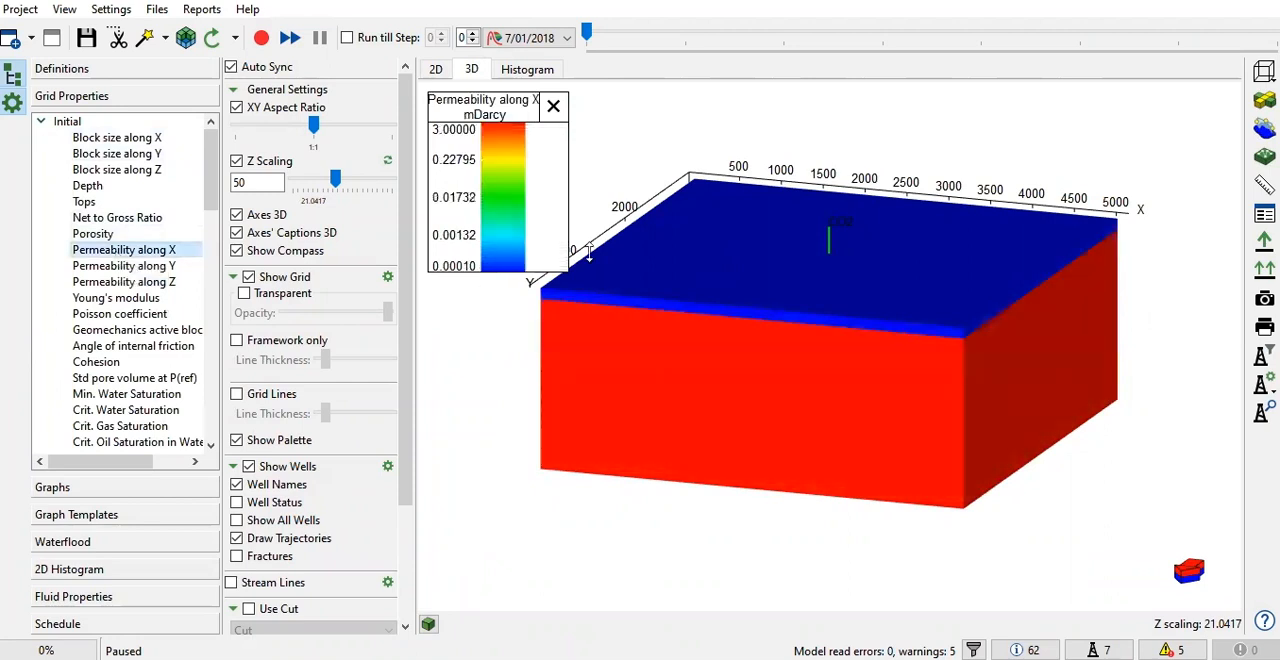
Examine the X permeability of blocks in the thin top layers and in the thick zone beneath, against the colour scale
scroll(647, 240, "up", 3)
left_click_drag(734, 272, 708, 386)
left_click(706, 382)
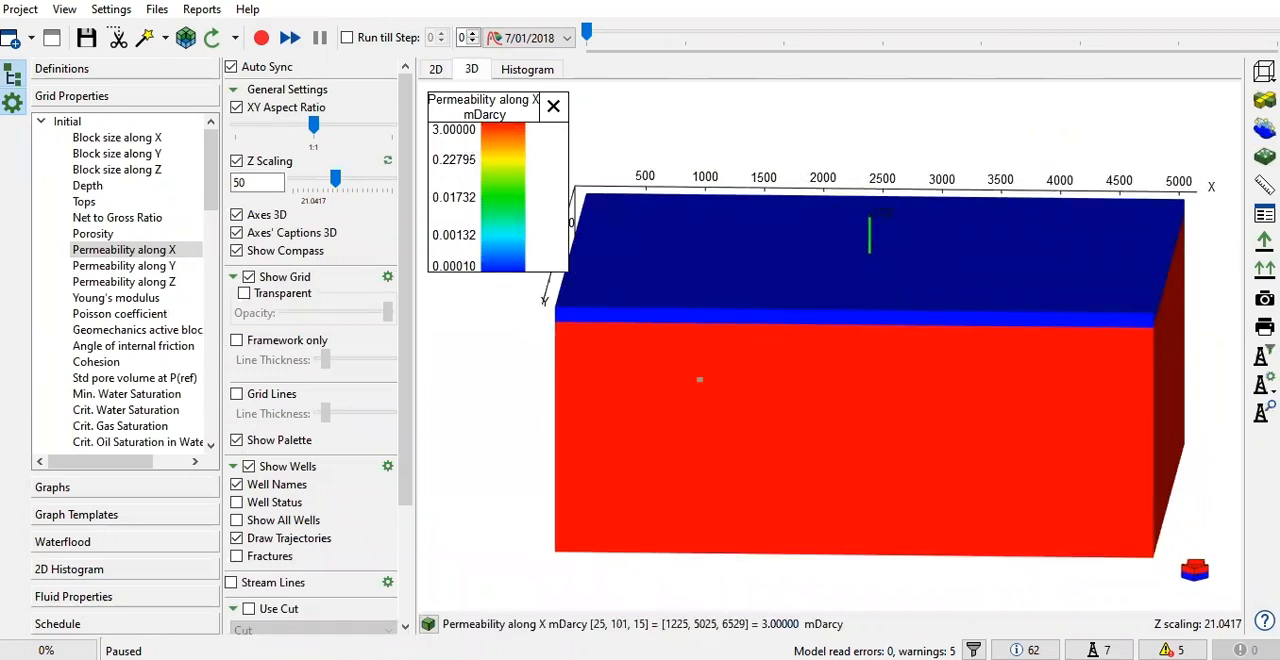
left_click(687, 316)
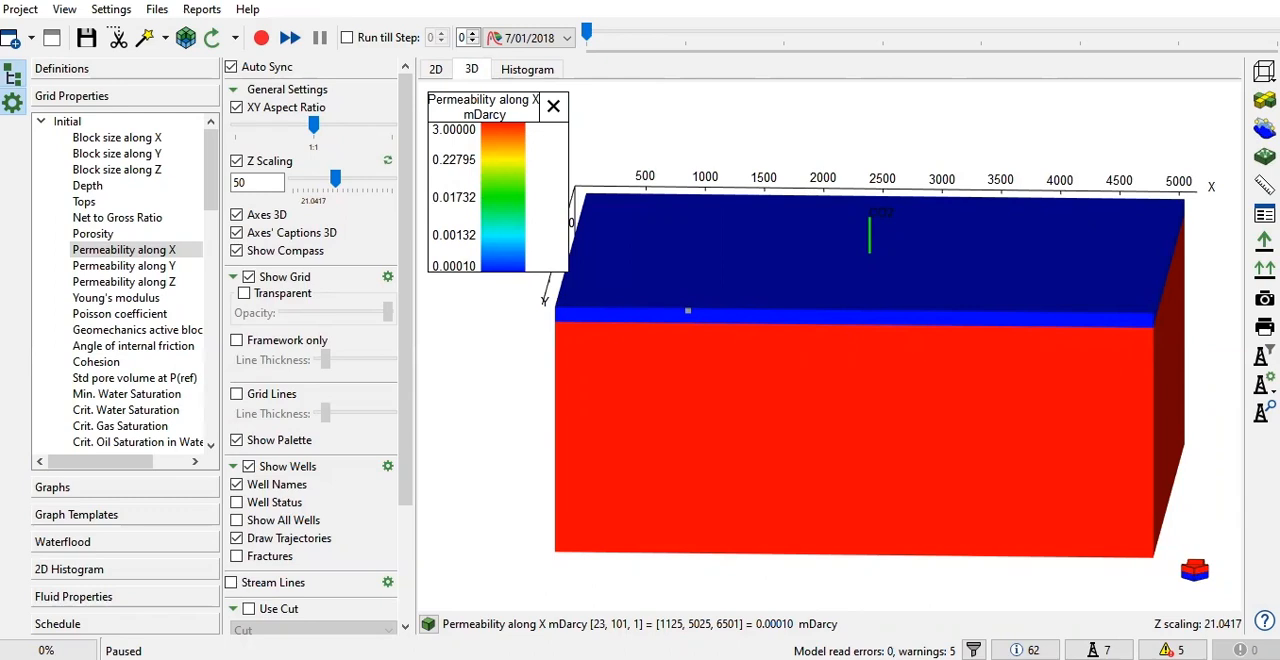
left_click(758, 462)
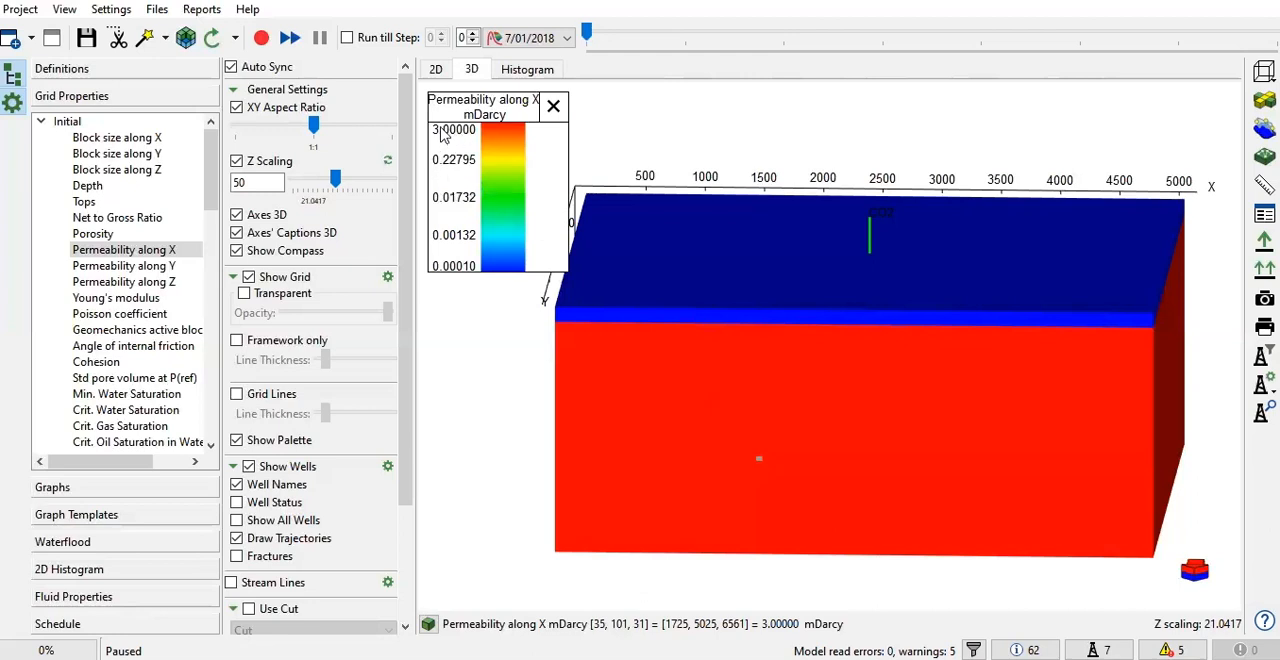
mouse_move(493, 186)
left_click_drag(493, 187, 486, 183)
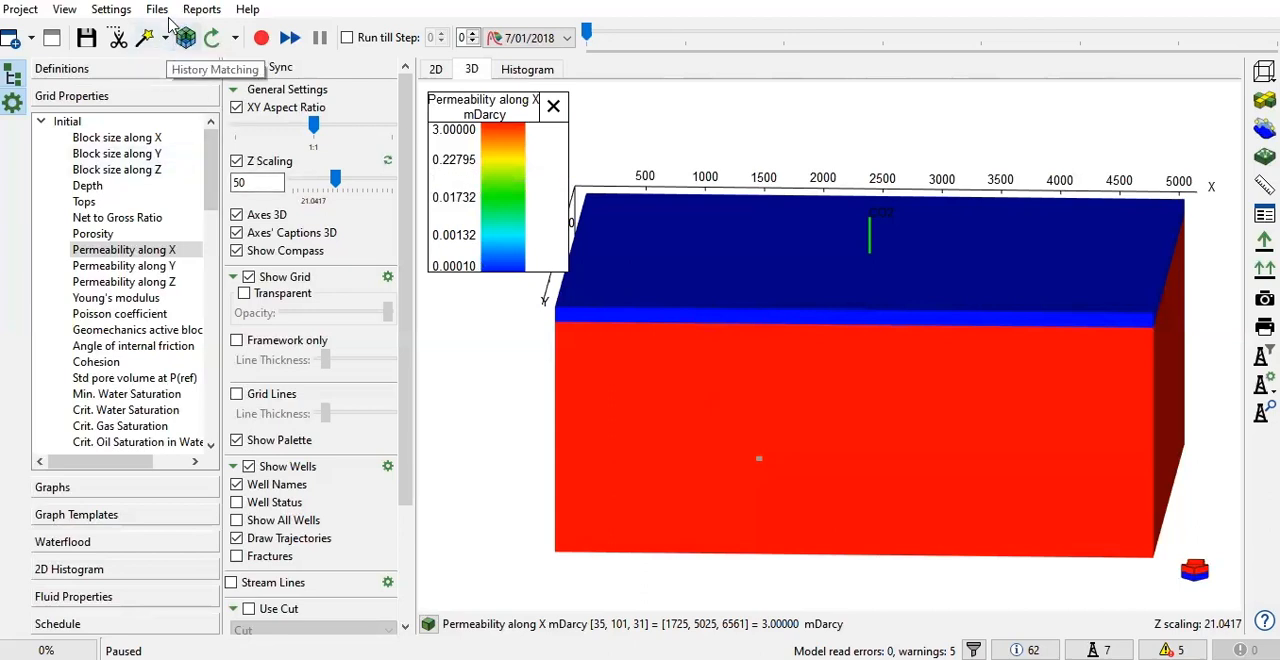
Open the CCS_SalineAquifer data file in Notepad, go to the GRID section, widen the window and enlarge the text
left_click(157, 10)
left_click(182, 60)
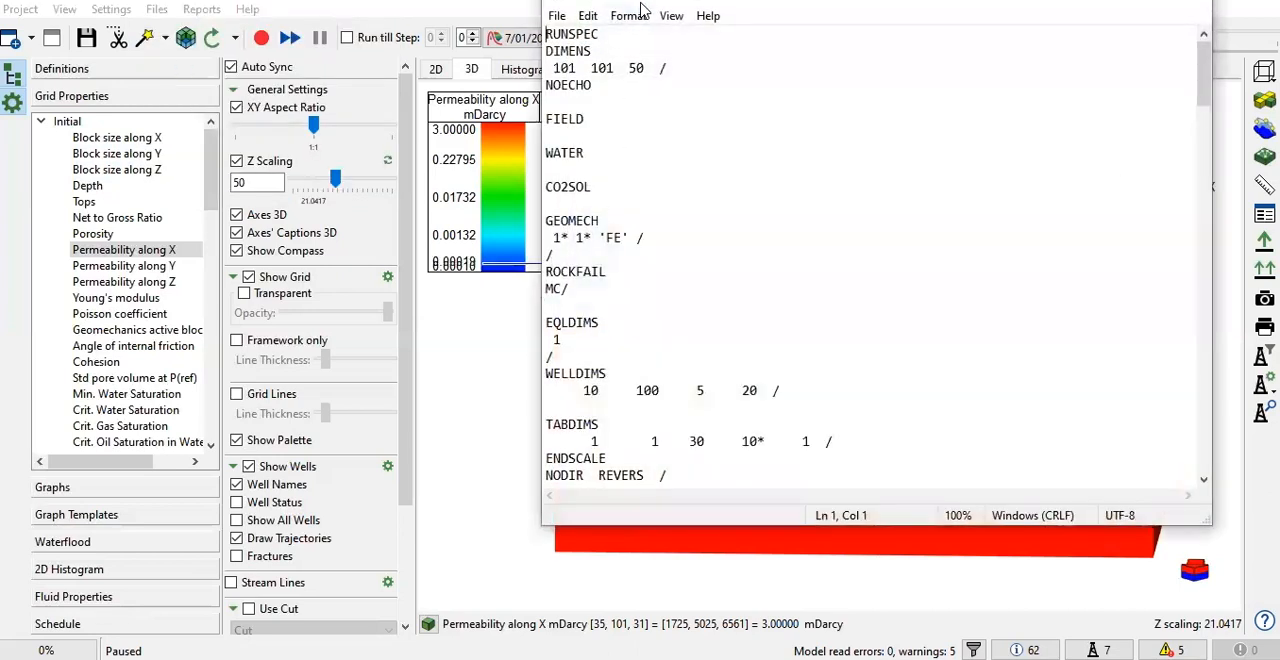
scroll(541, 190, "down", 4)
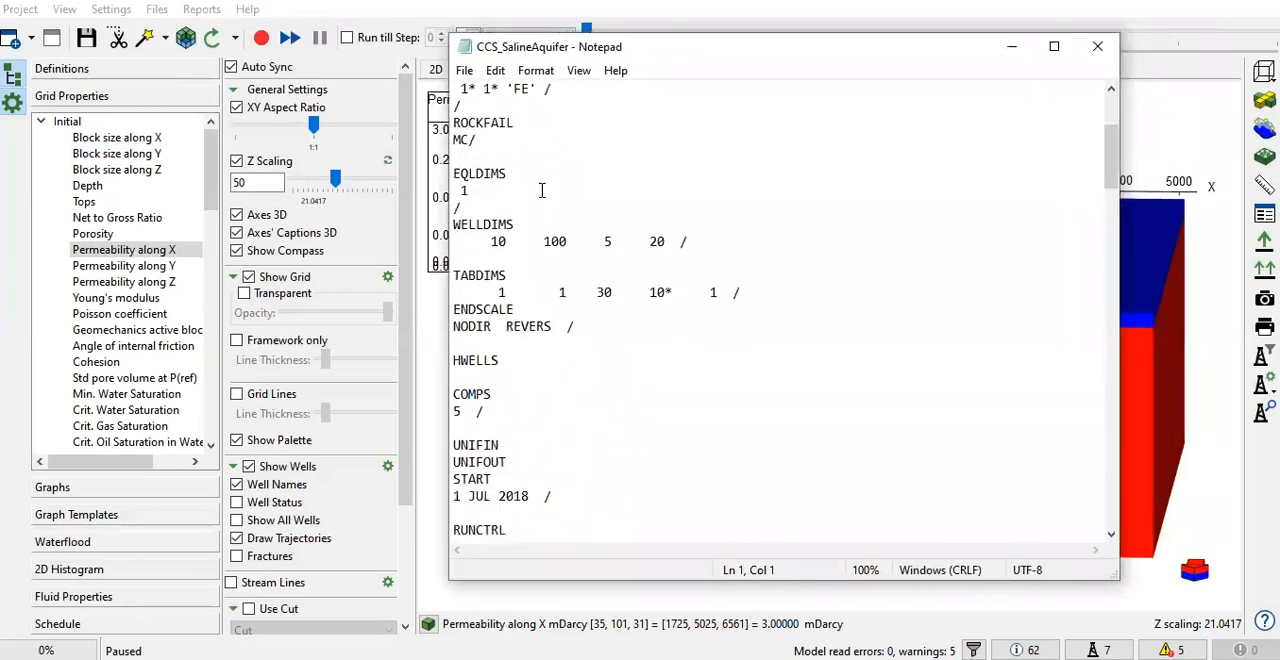
scroll(541, 190, "down", 12)
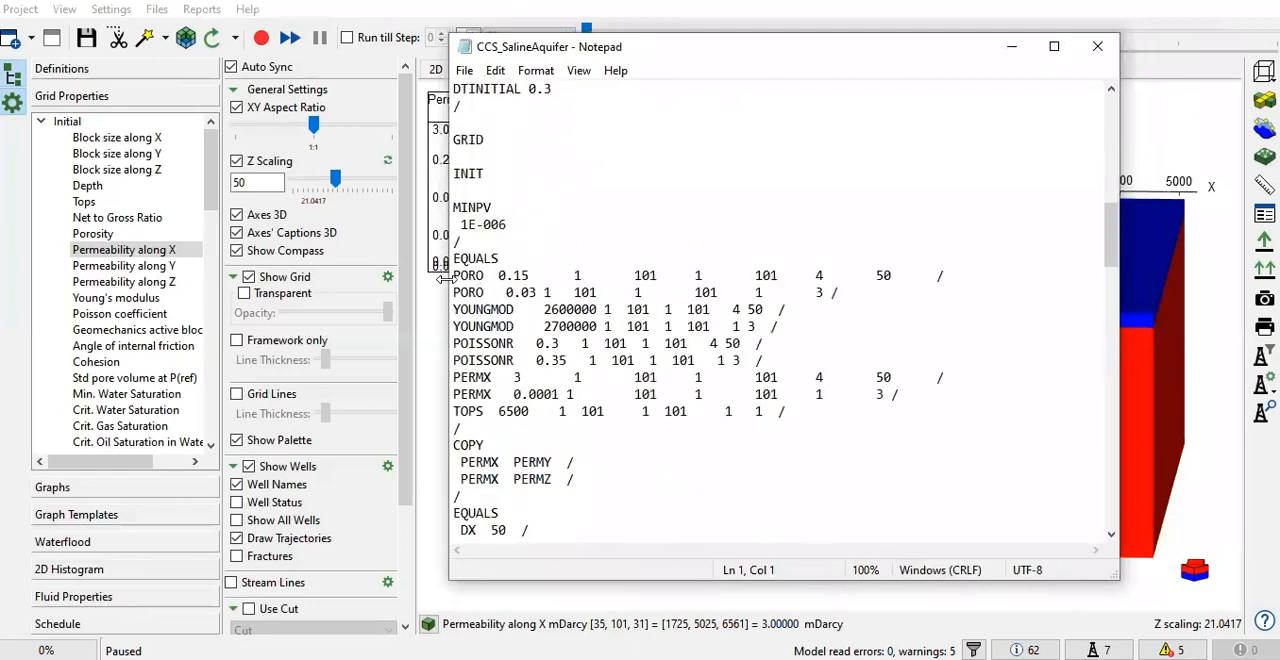
left_click_drag(447, 281, 349, 281)
scroll(447, 303, "up", 5)
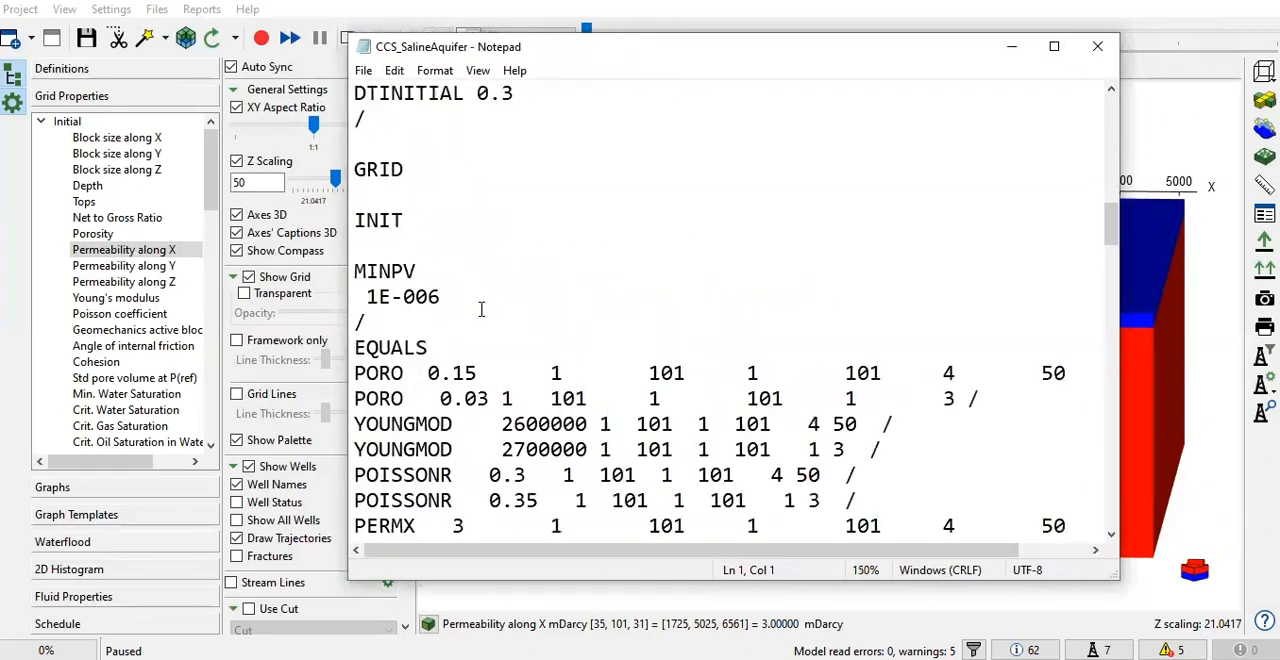
In the EQUALS section, set PERMX for layers 4 to 50 to 100
scroll(447, 303, "down", 2)
scroll(423, 297, "down", 2)
left_click_drag(432, 180, 353, 180)
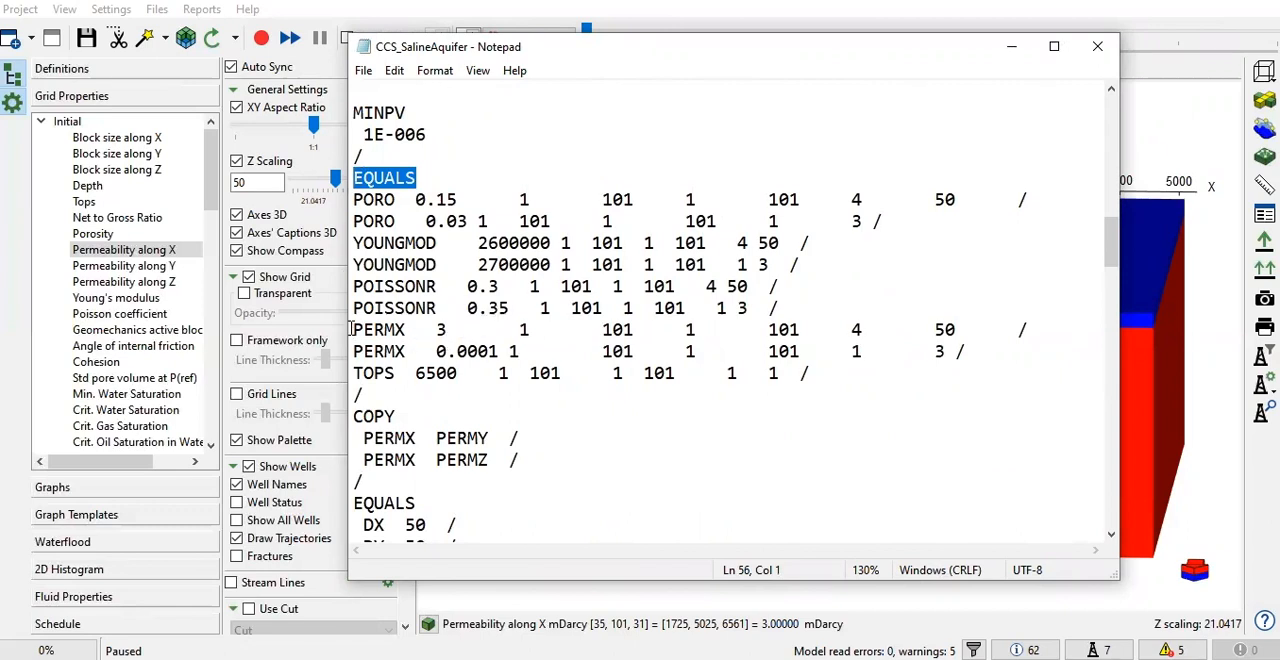
scroll(399, 342, "down", 1)
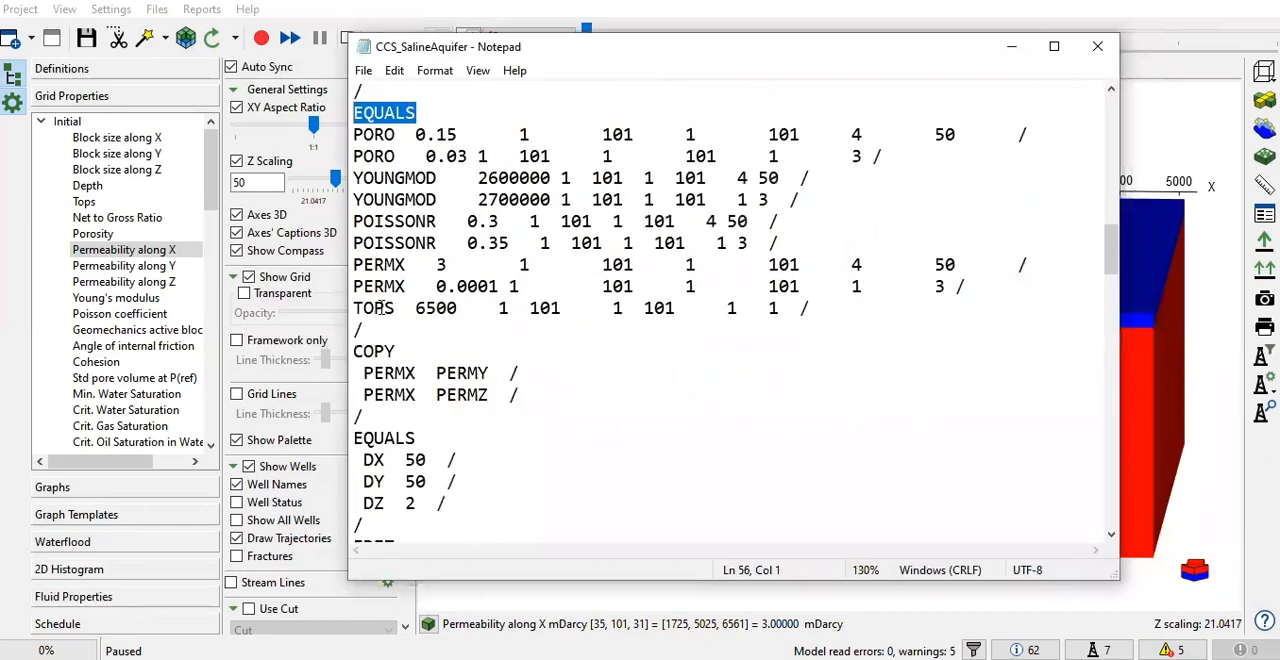
left_click_drag(355, 265, 457, 260)
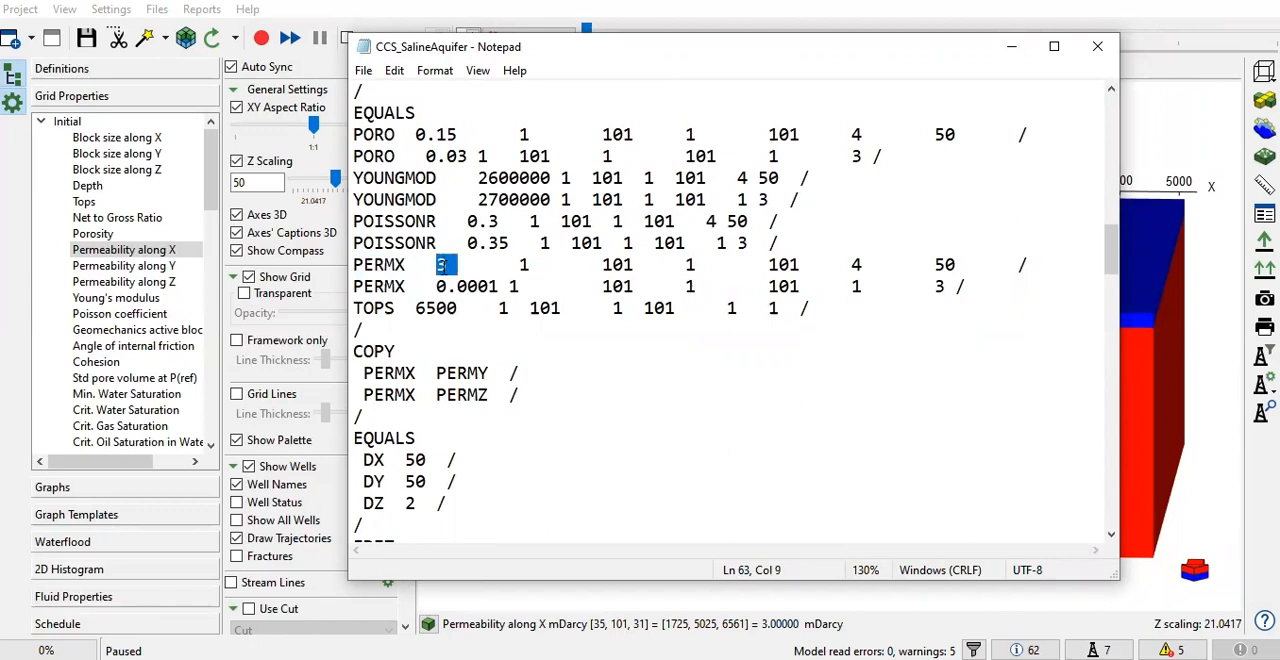
type("100")
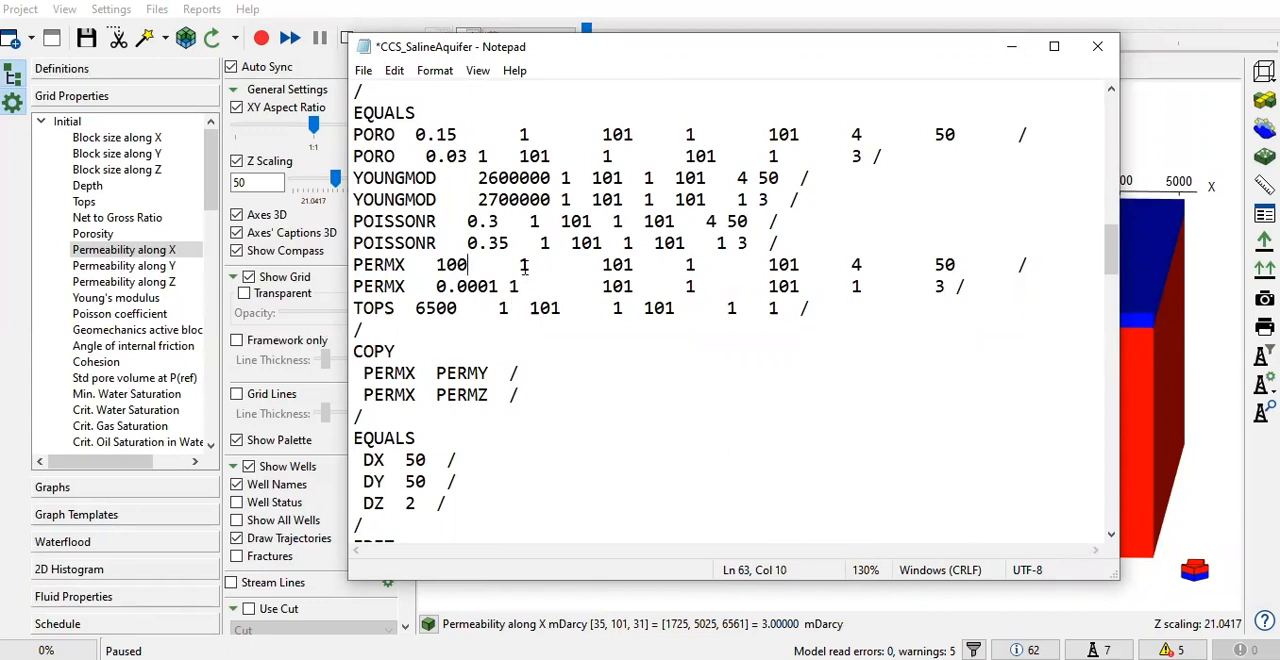
Review the I, J and K ranges of the edited PERMX line and the COPY entries for PERMY and PERMZ
left_click_drag(519, 265, 534, 267)
left_click_drag(601, 265, 636, 262)
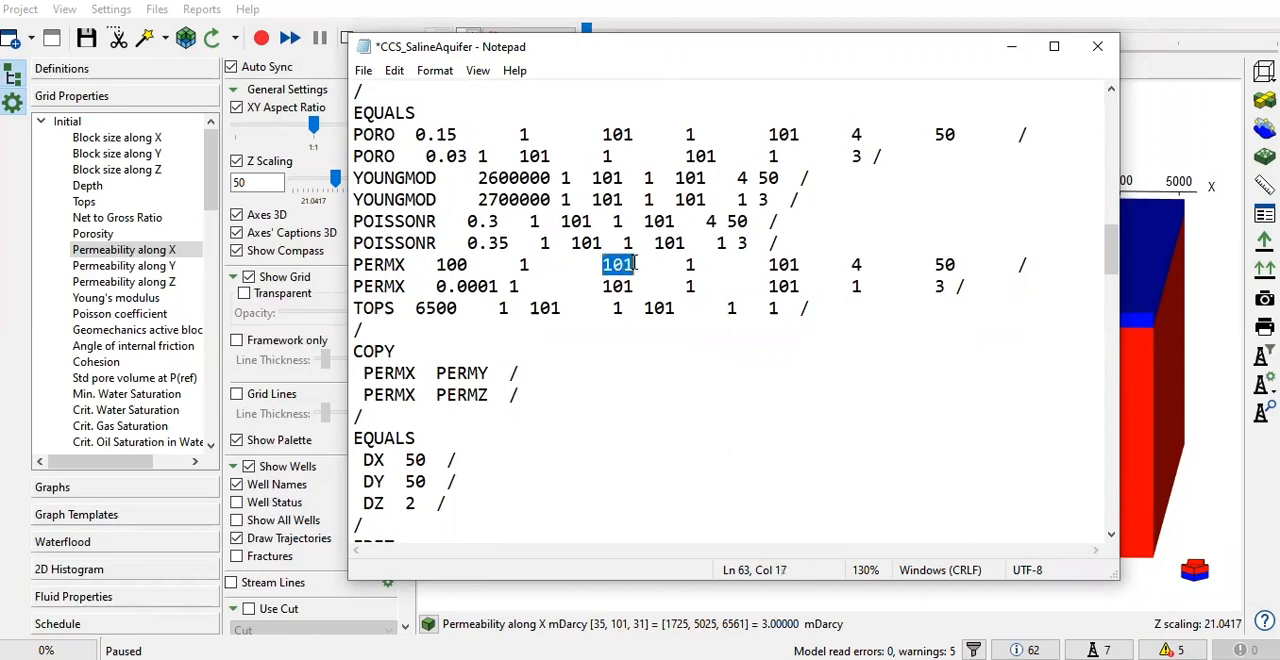
left_click(688, 265)
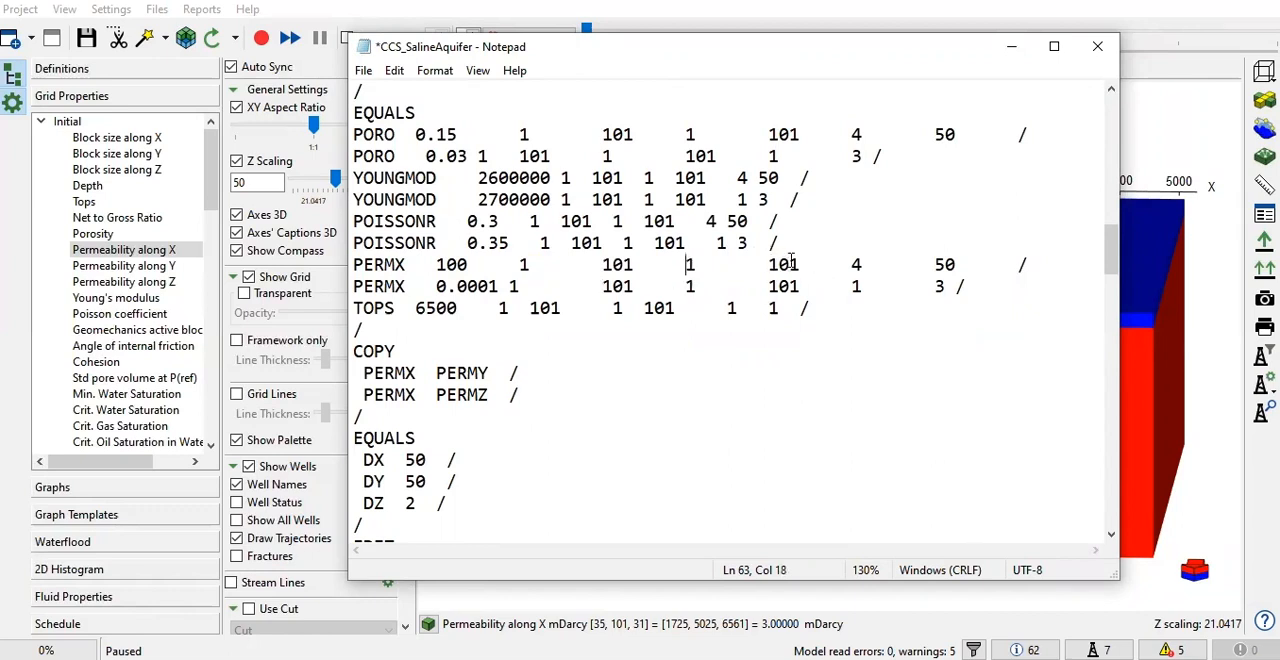
double_click(856, 265)
double_click(946, 263)
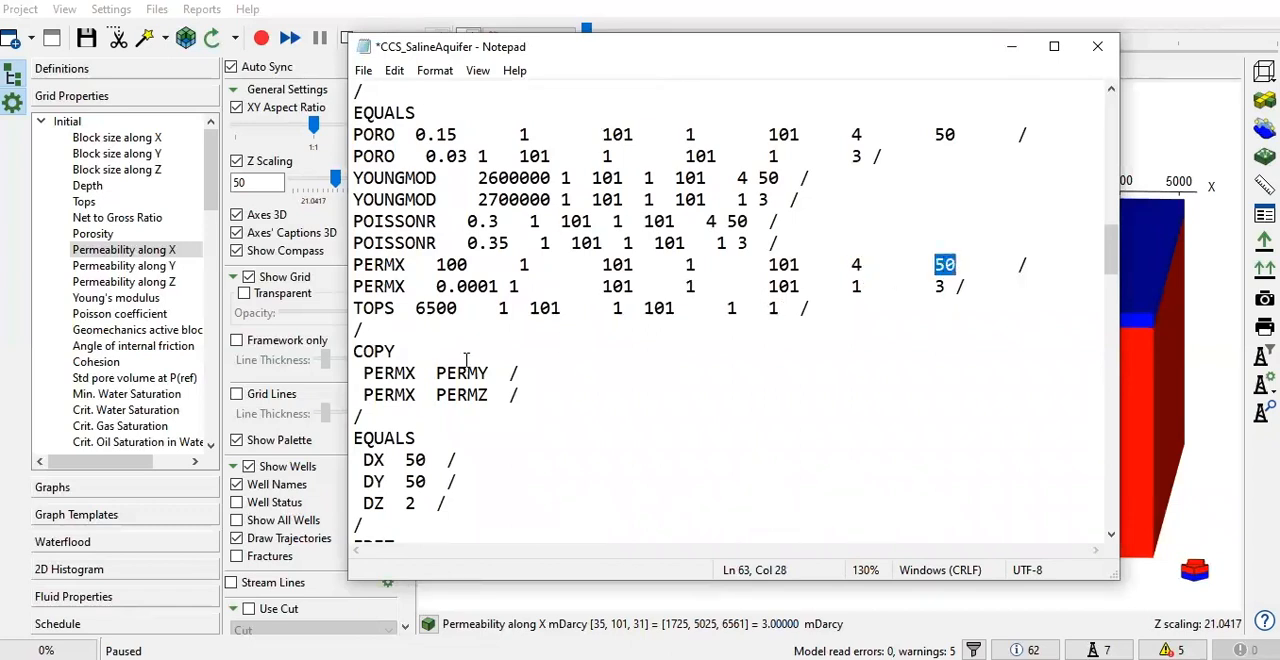
scroll(460, 356, "down", 1)
left_click_drag(352, 287, 484, 310)
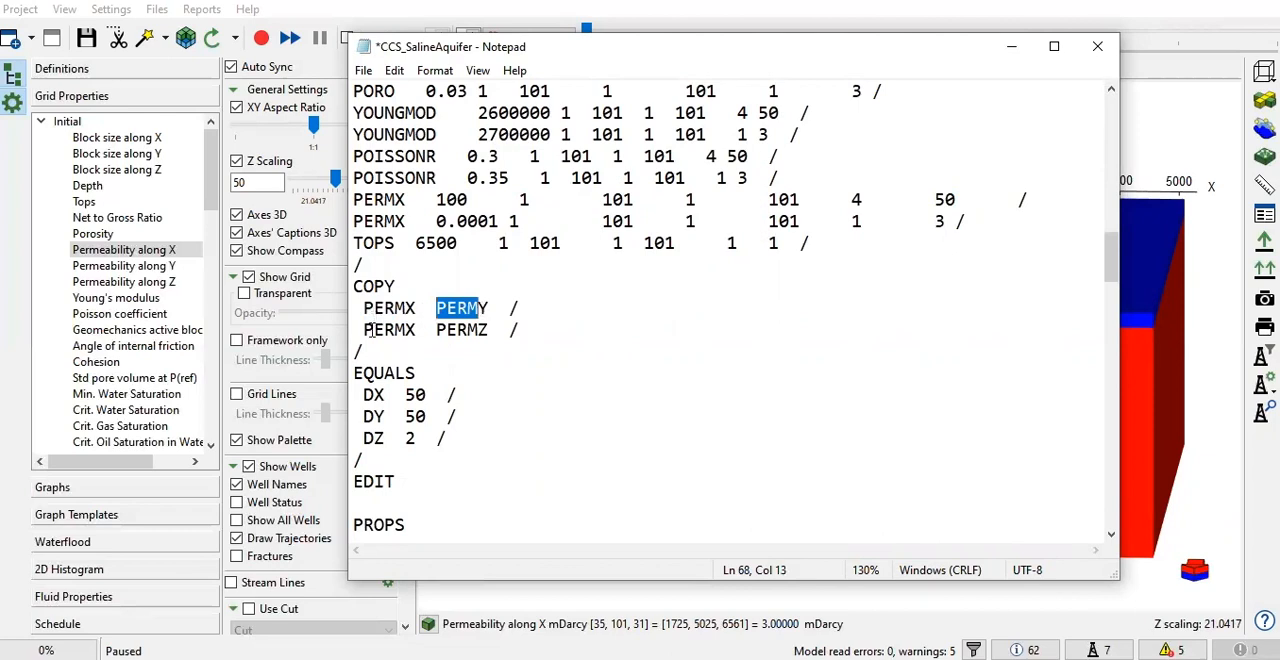
left_click_drag(364, 330, 490, 322)
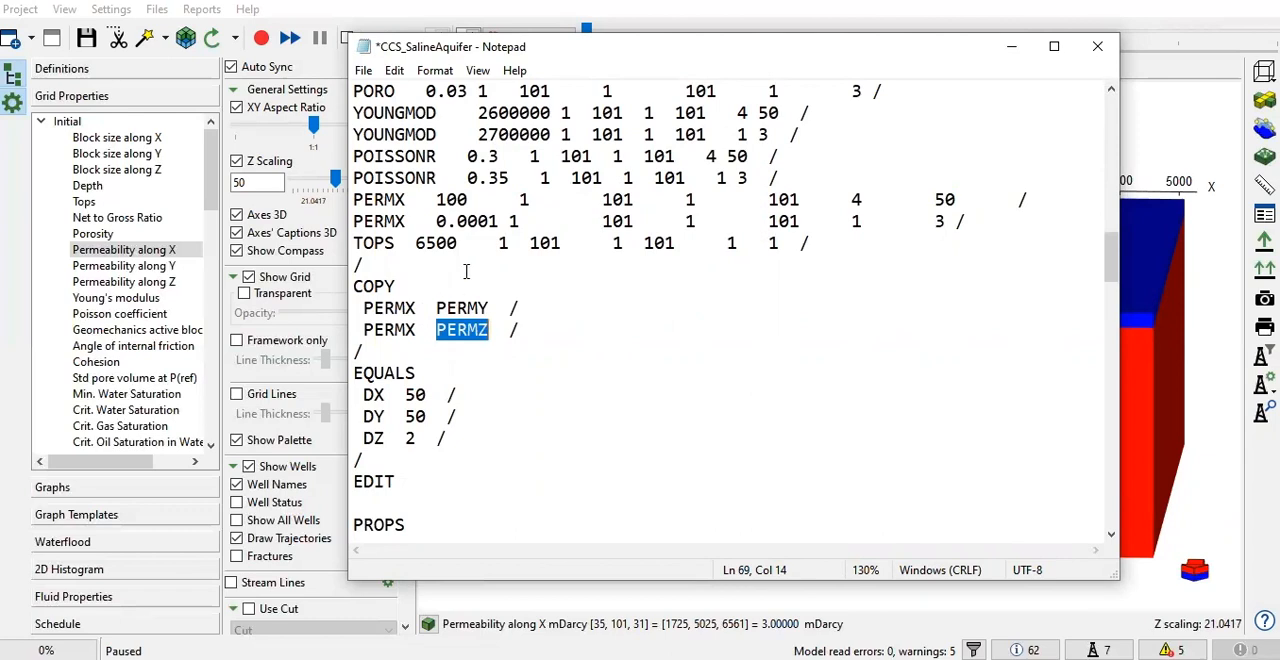
Set PERMX for layers 1 to 3 to 0.001 in the EQUALS section
left_click(490, 223)
left_click_drag(436, 222, 503, 221)
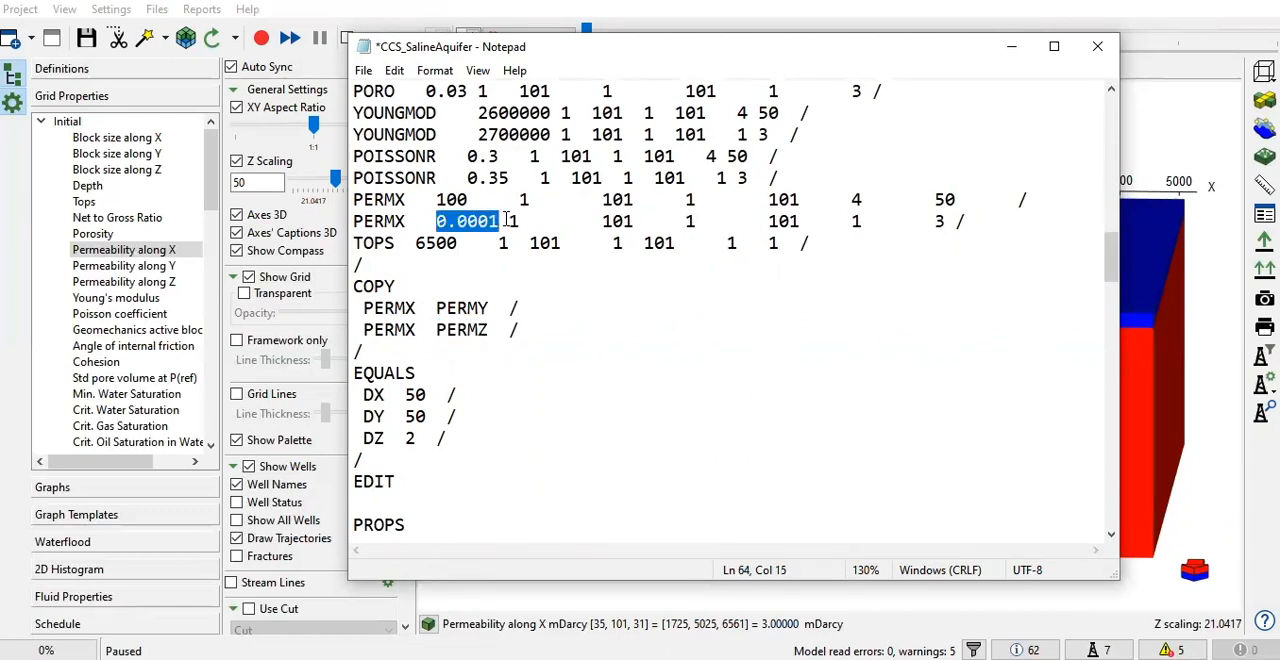
left_click(507, 220)
left_click(492, 220)
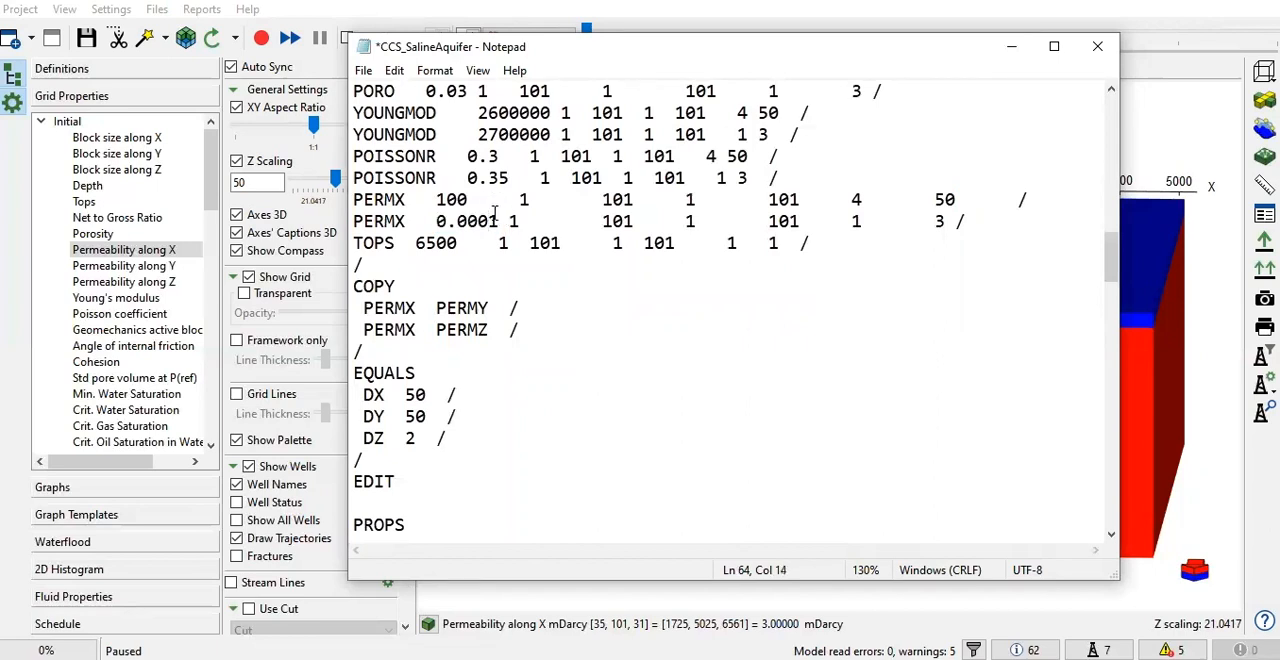
key("BackSpace")
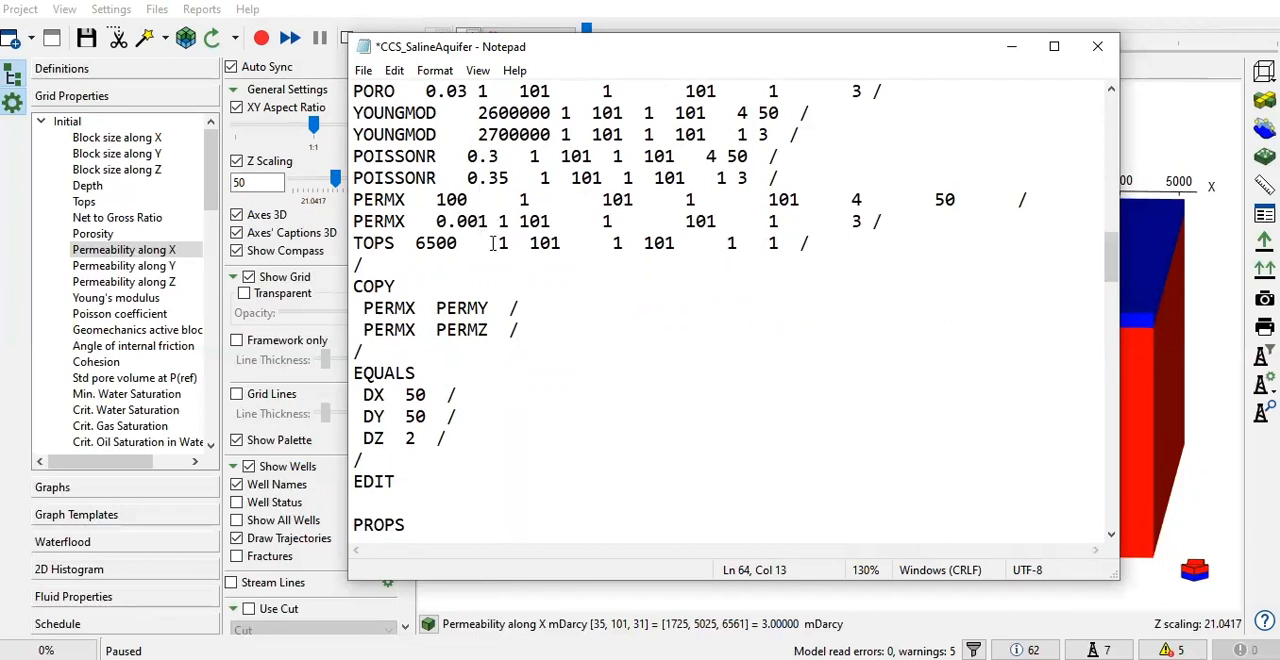
Save and close the edited data file, and reload the model without clearing results
left_click(363, 70)
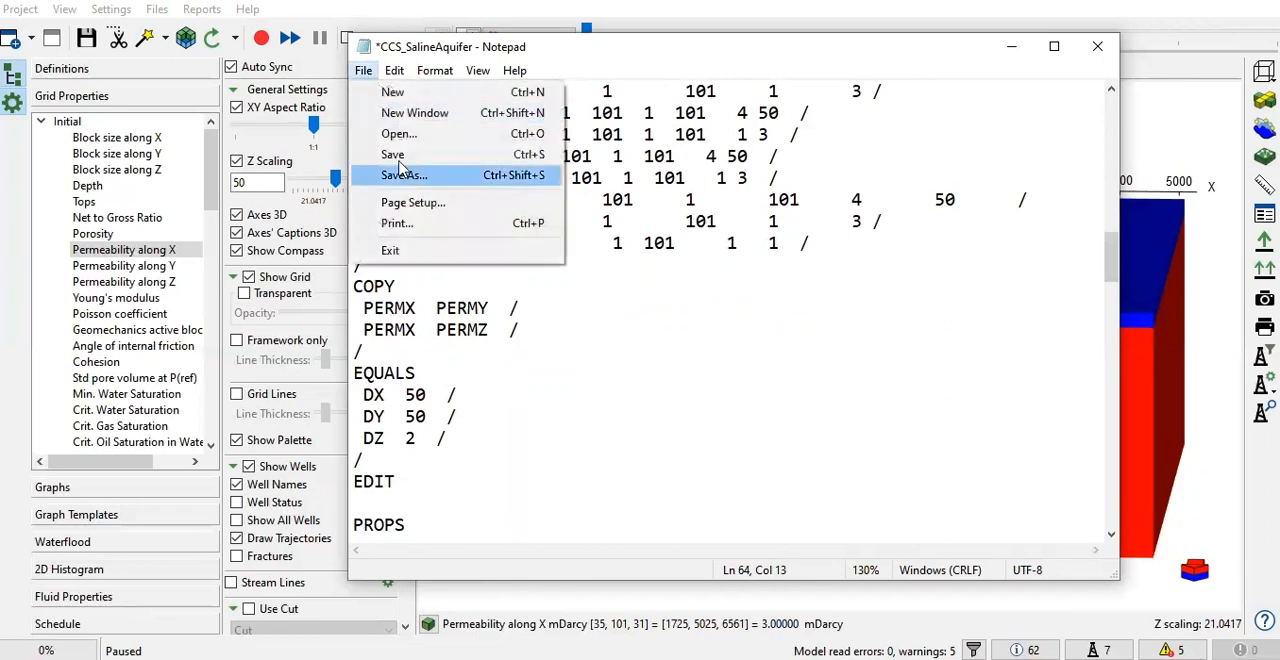
left_click(393, 155)
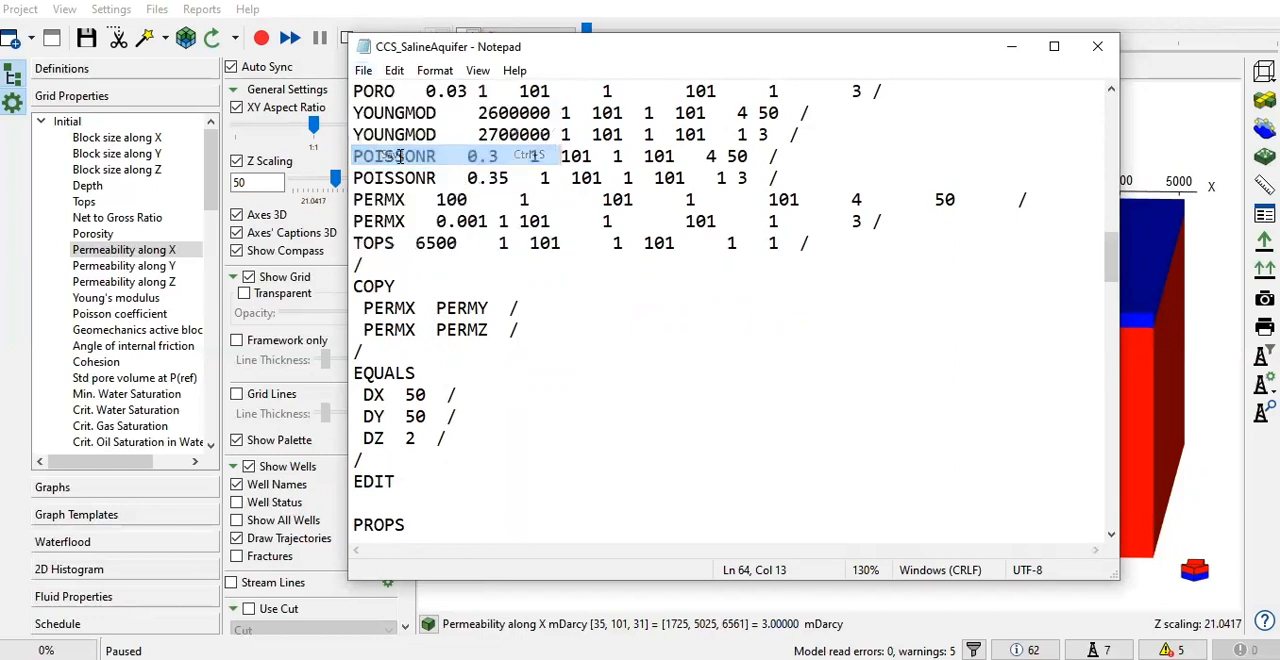
left_click(1097, 46)
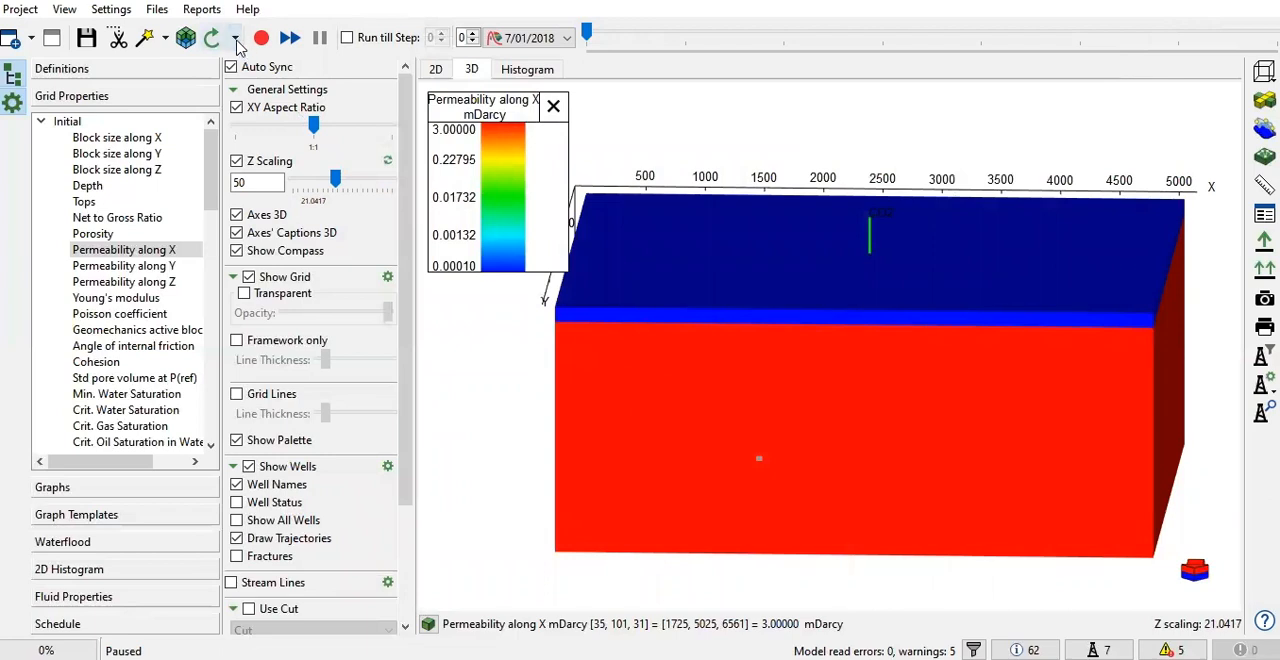
left_click(236, 40)
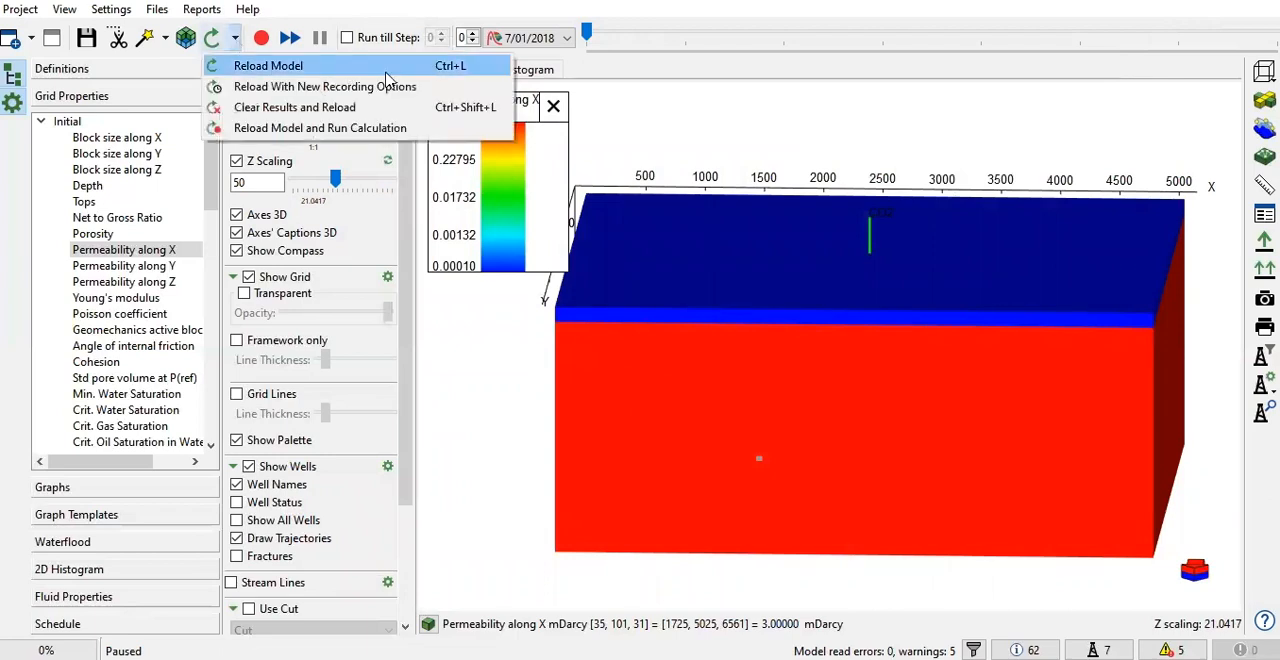
left_click(380, 66)
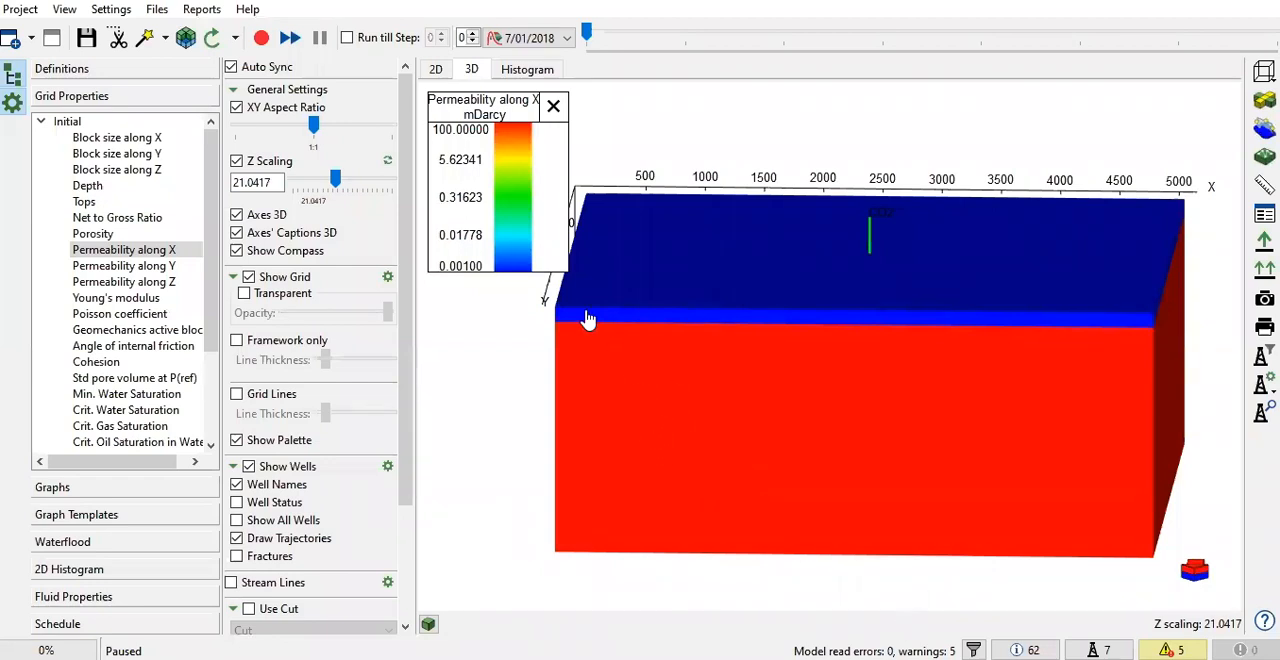
Check the reloaded X permeability of blocks in the reservoir zone and in the top layer of the 3D grid
scroll(731, 262, "down", 2)
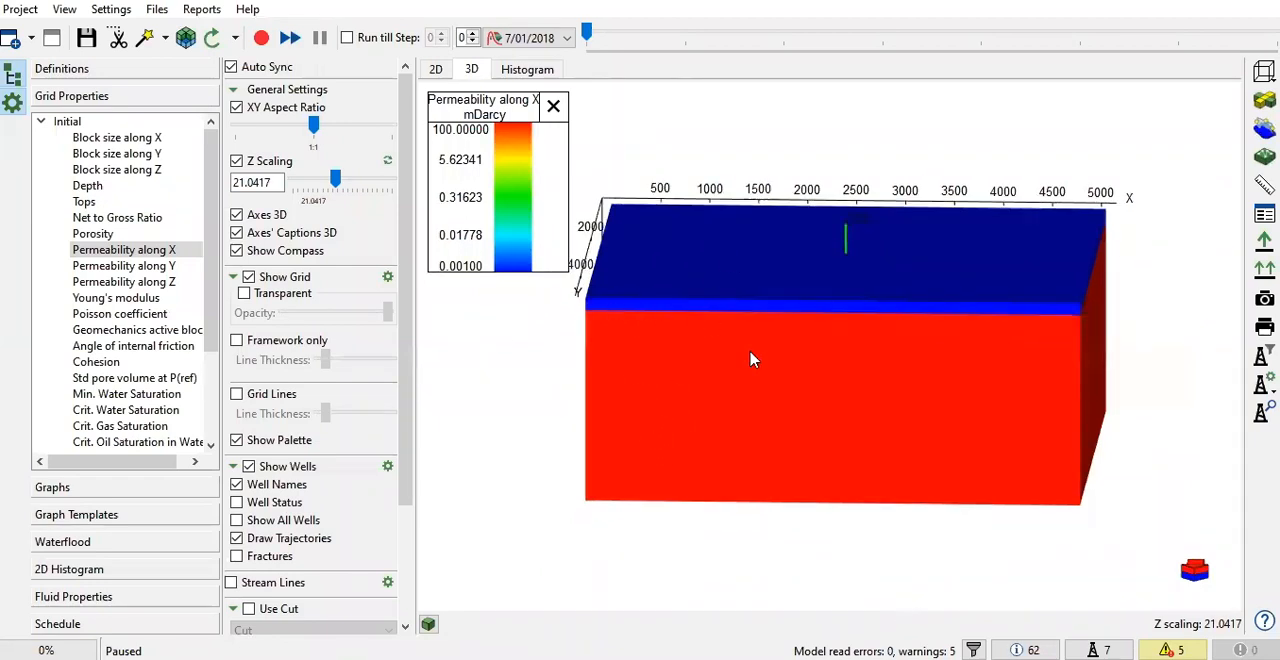
left_click_drag(794, 388, 728, 366)
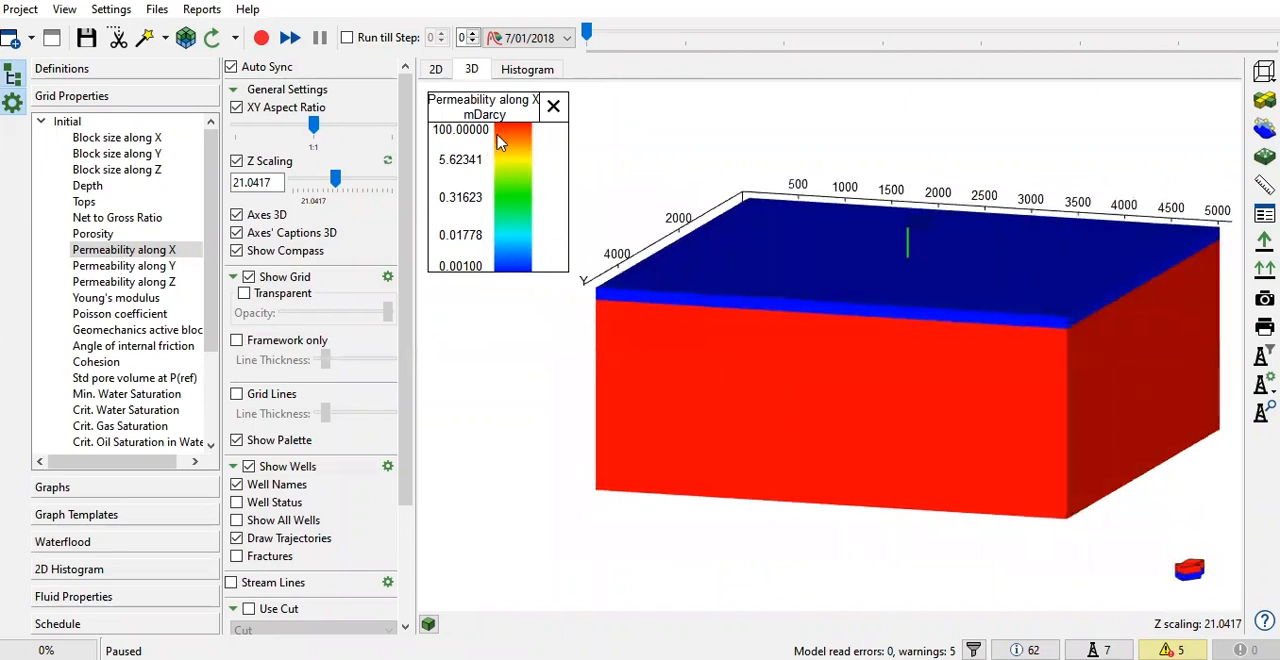
left_click(695, 398)
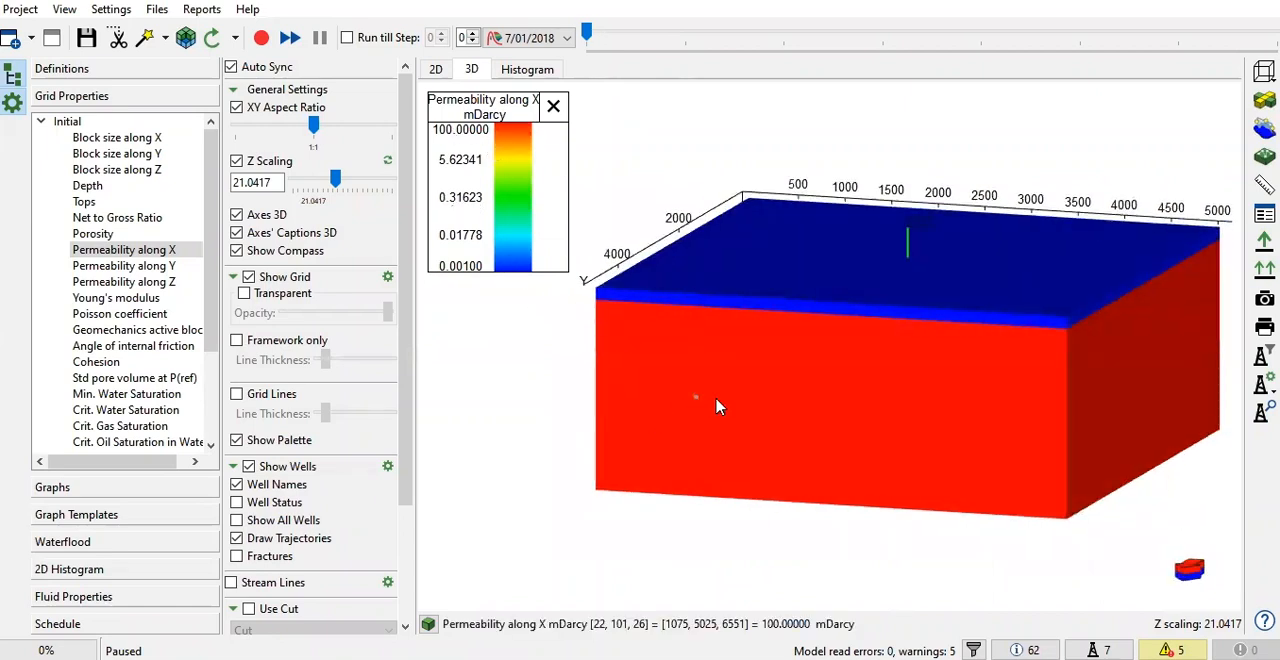
left_click_drag(810, 414, 998, 411)
scroll(832, 320, "up", 3)
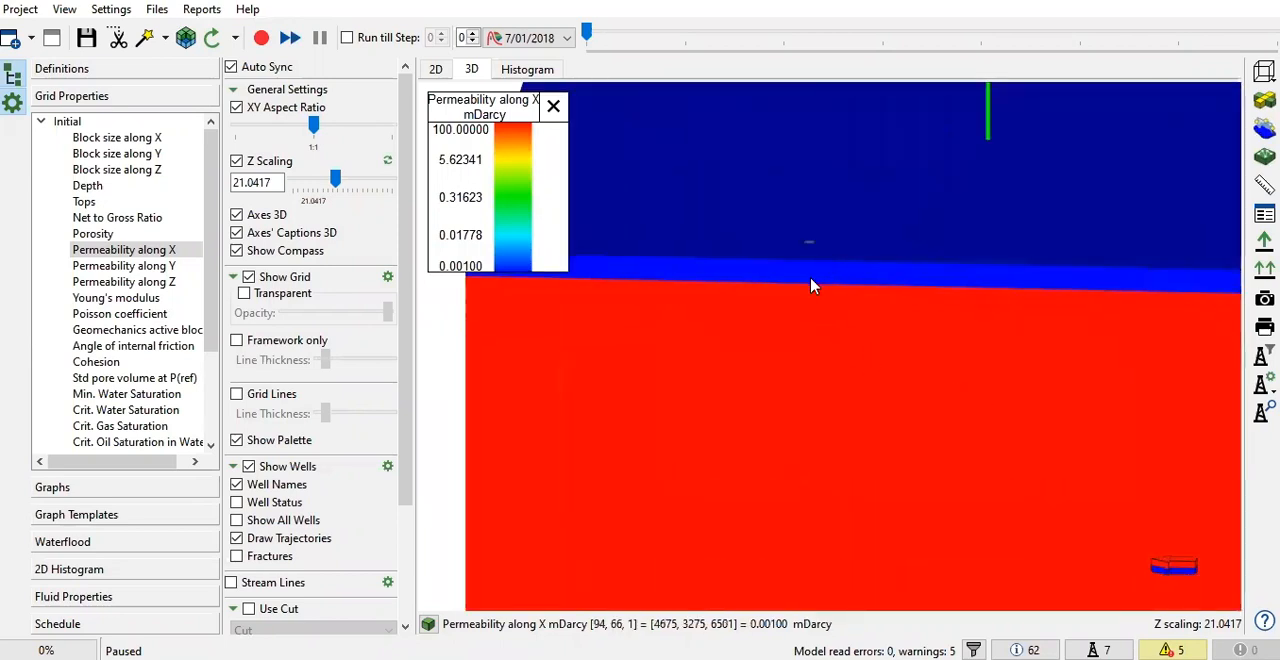
Measure the vertical distance between the layer 1 and layer 3 blocks of the low-permeability zone at I 101, J 58
left_click_drag(857, 317, 855, 312)
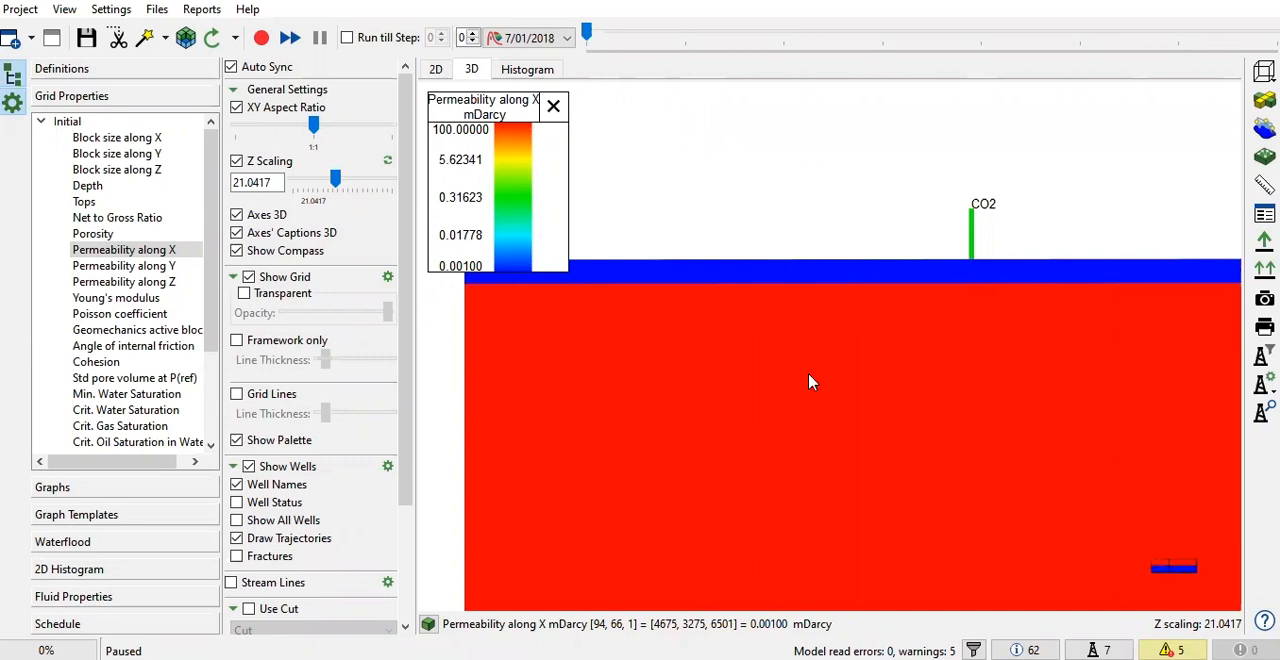
left_click_drag(809, 375, 783, 392)
left_click_drag(617, 404, 596, 374)
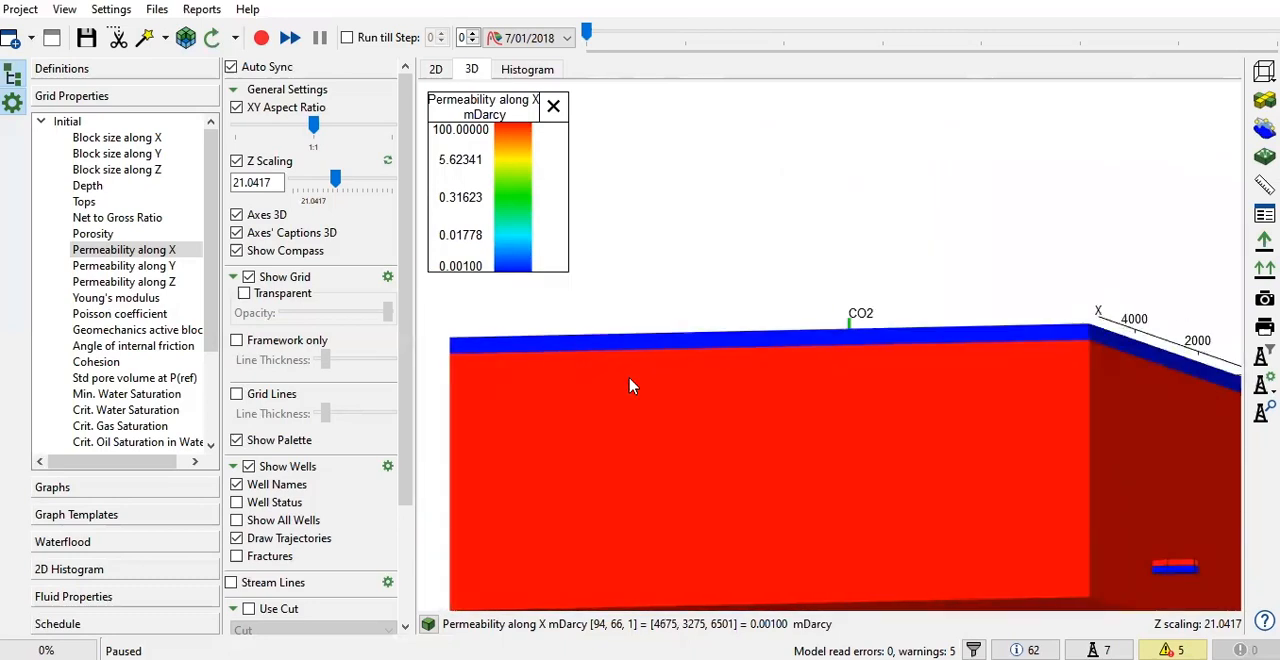
left_click_drag(680, 371, 757, 334)
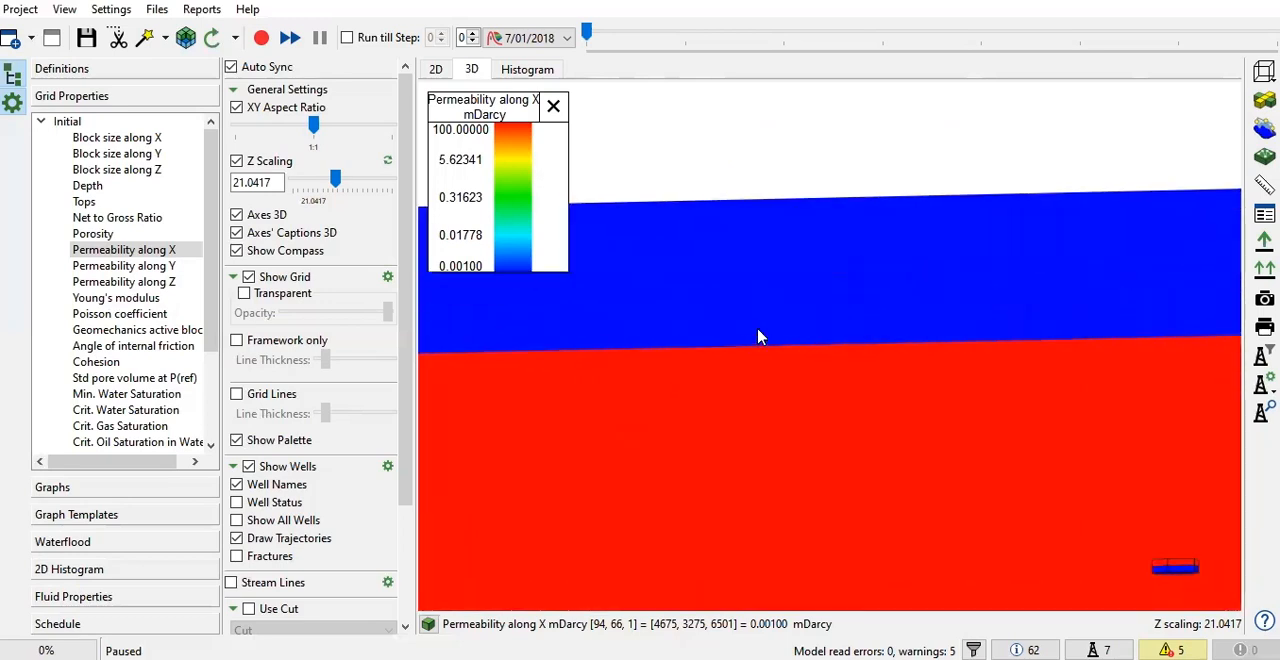
left_click(1264, 185)
left_click(884, 212)
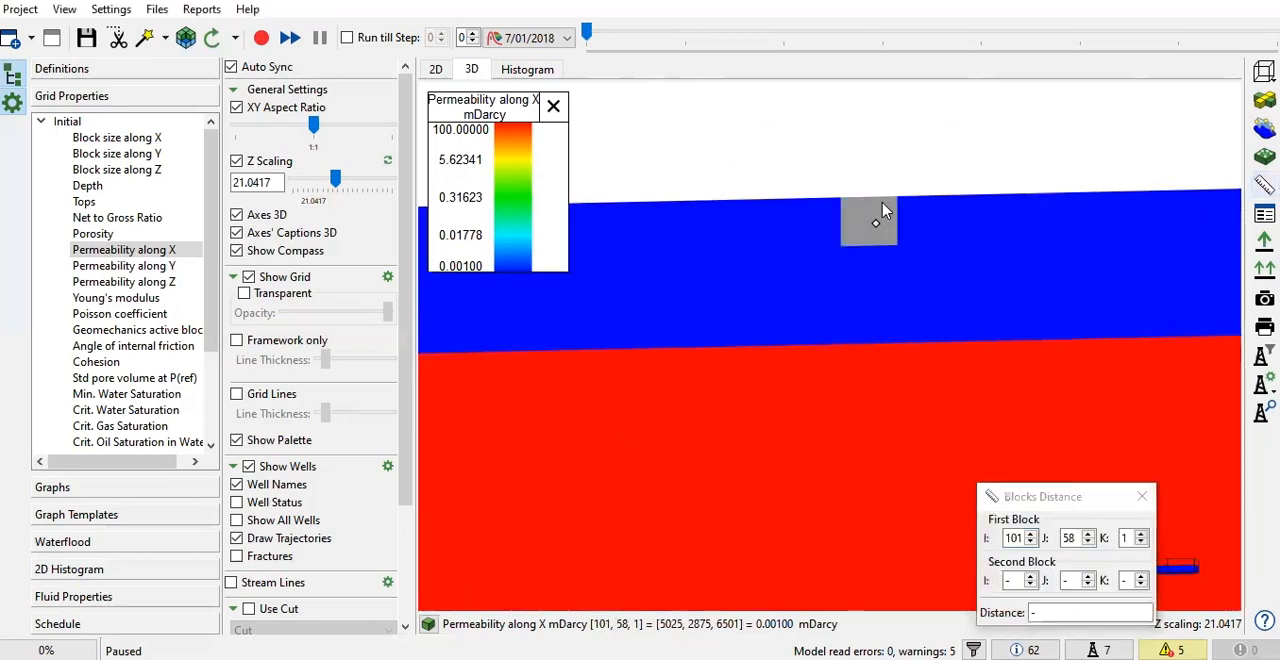
left_click(876, 337)
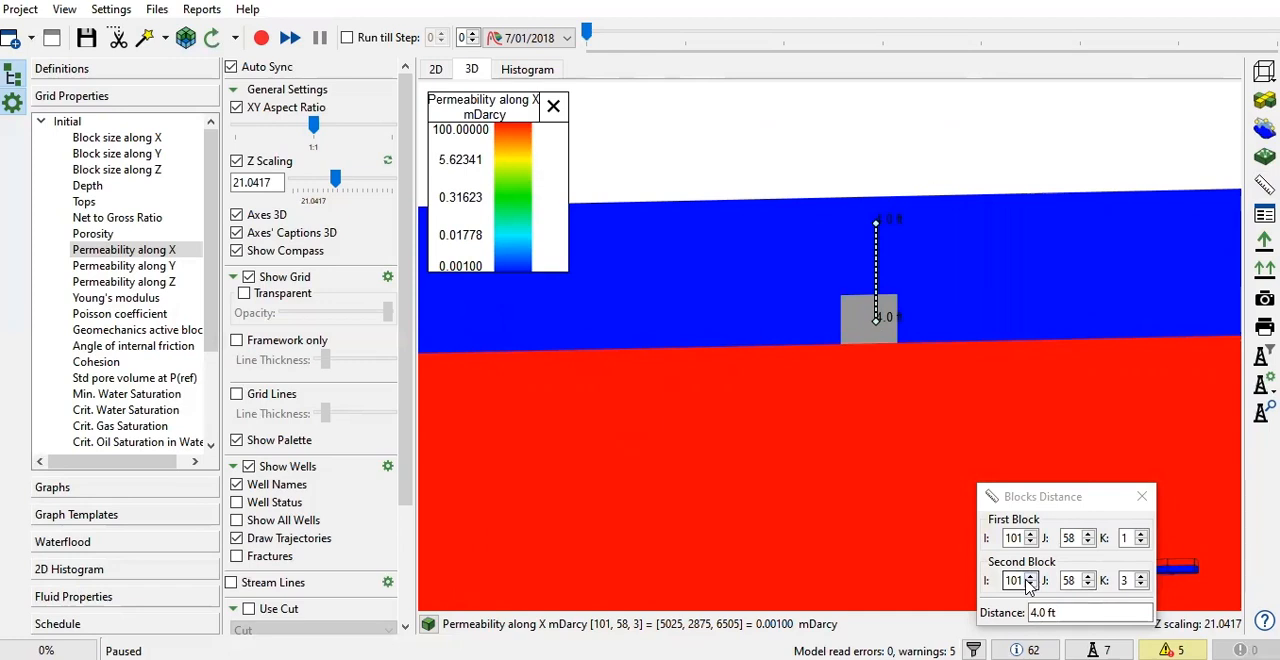
left_click(1142, 496)
Bring the whole grid back into an angled 3D view showing its upper surface and two sides
left_click_drag(991, 388, 925, 390)
scroll(925, 390, "down", 3)
left_click_drag(1017, 354, 840, 406)
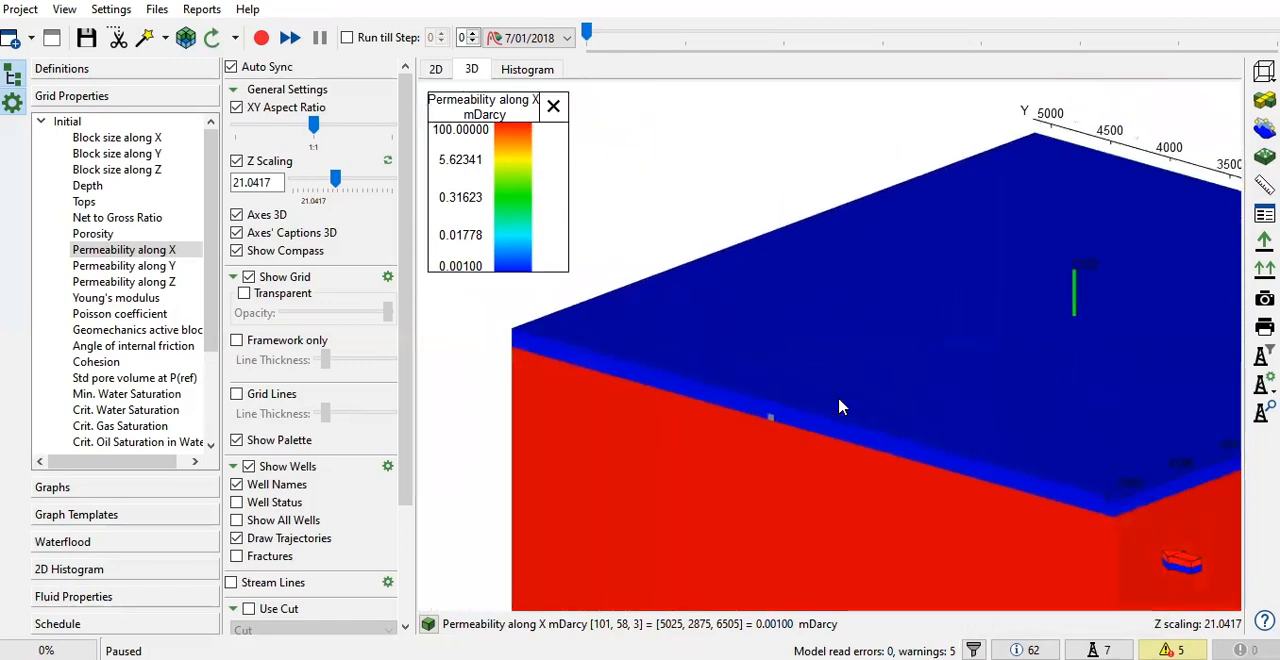
scroll(847, 391, "down", 3)
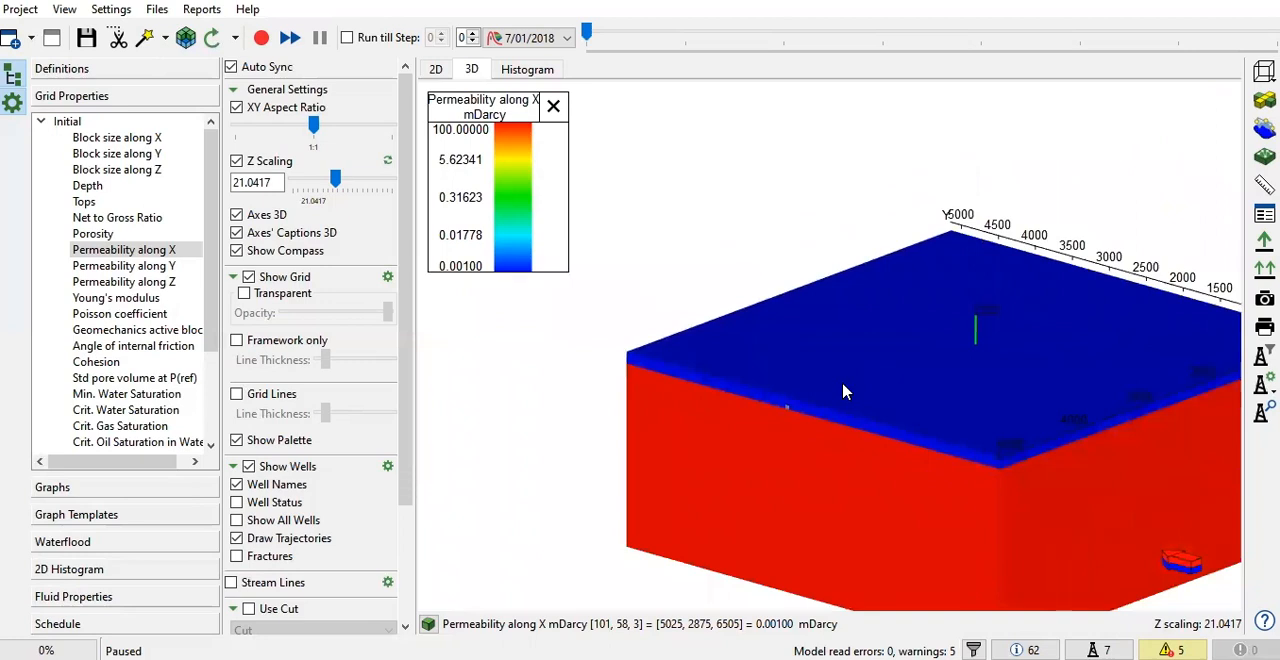
left_click_drag(920, 386, 816, 331)
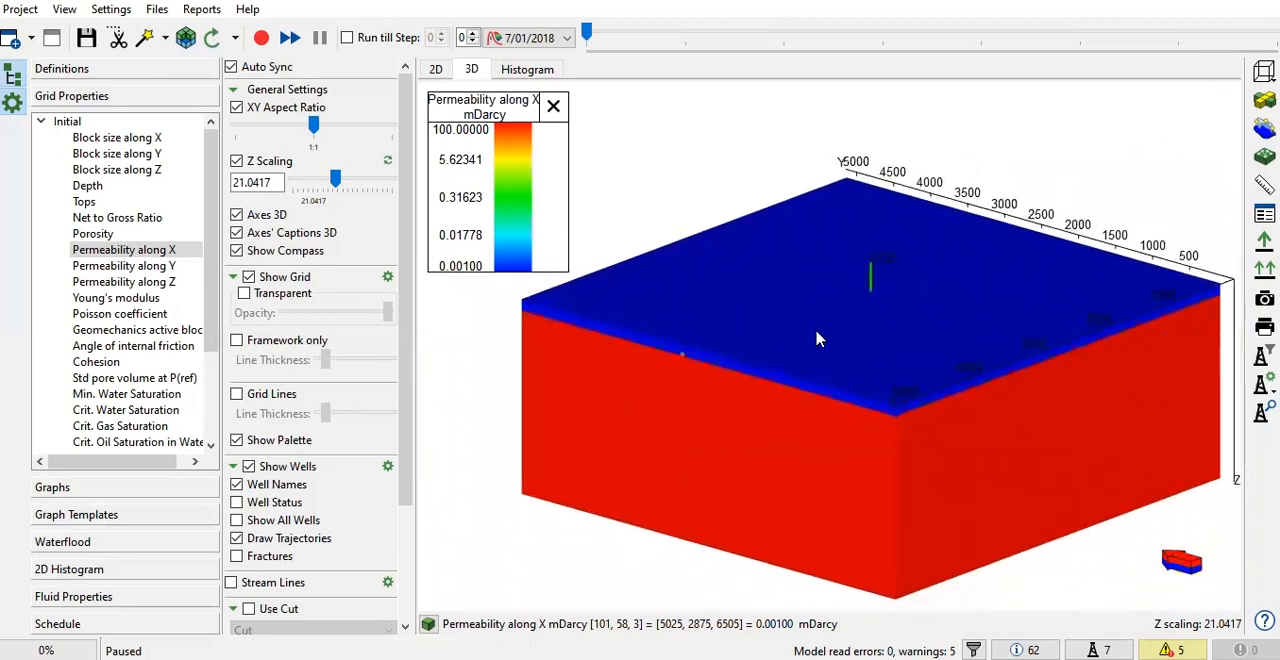